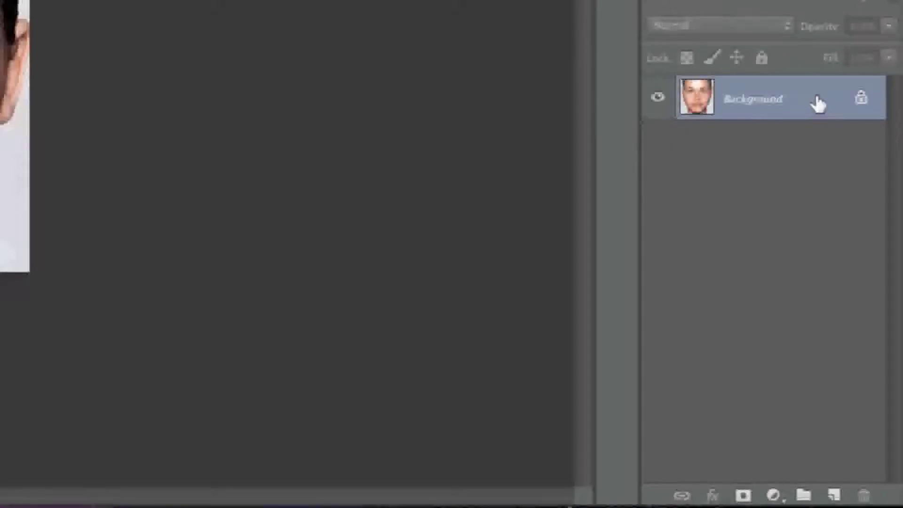
- Convert the locked Background of the portrait into a regular editable layer, keeping the default name
double_click(817, 103)
key(Return)
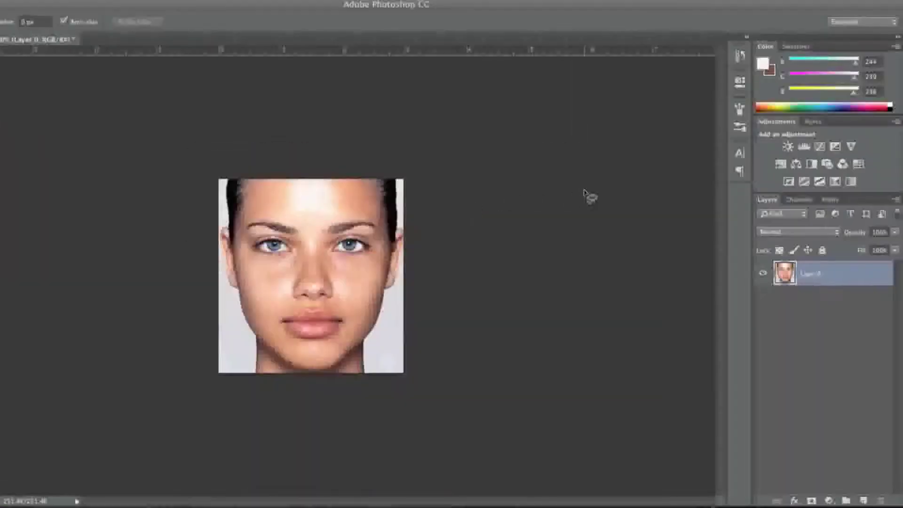
key(ctrl+plus)
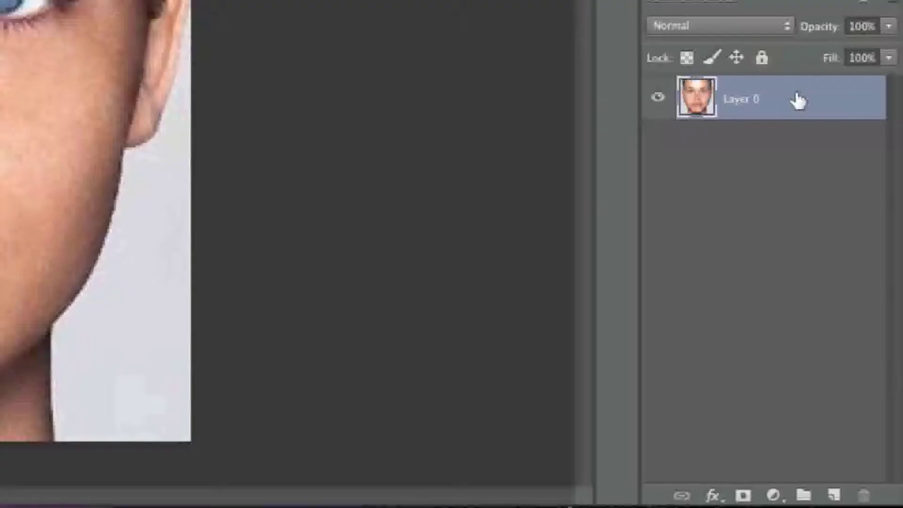
- Duplicate the portrait layer within makeover_before.jpg, keeping the suggested name
right_click(798, 101)
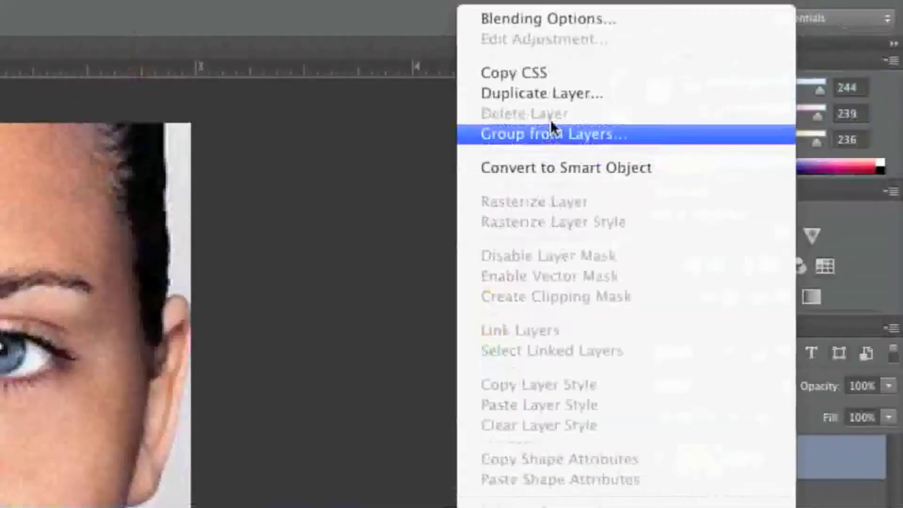
click(568, 96)
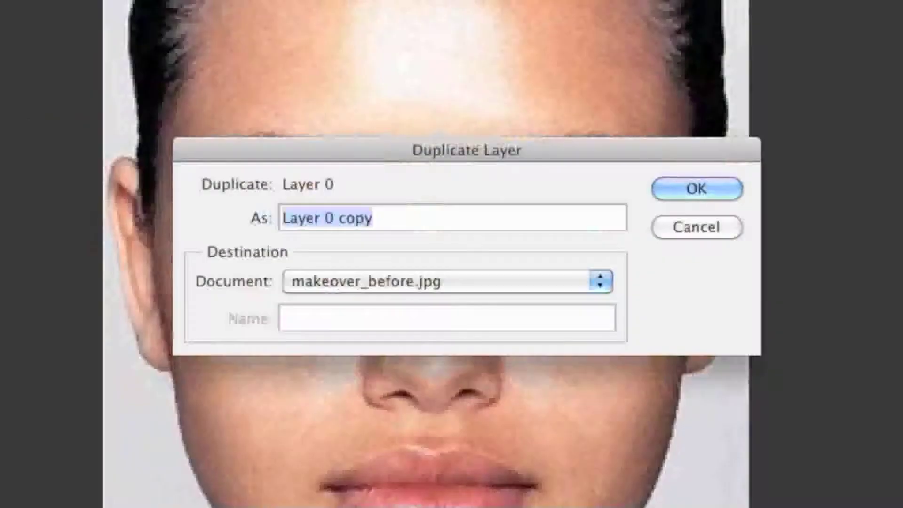
click(739, 190)
- Apply the High Pass filter to the duplicate layer with a radius of 6.0 pixels
click(287, 11)
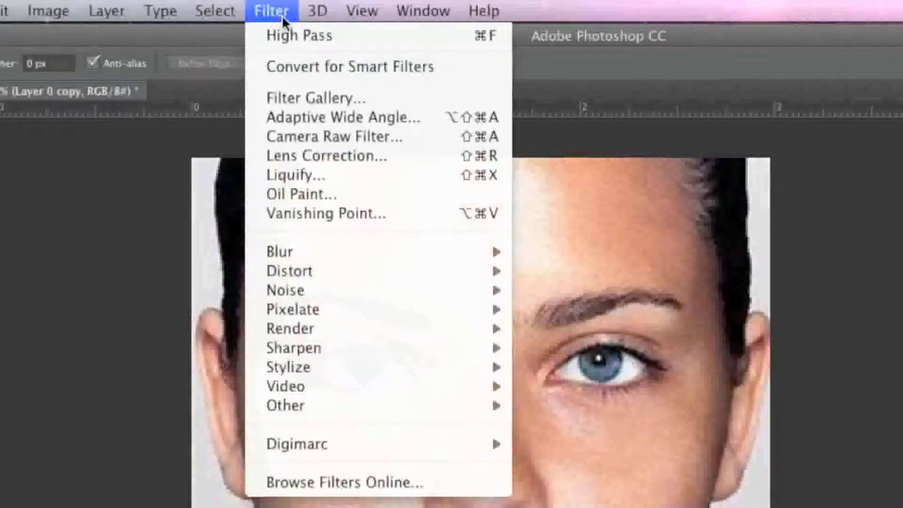
mouse_move(329, 401)
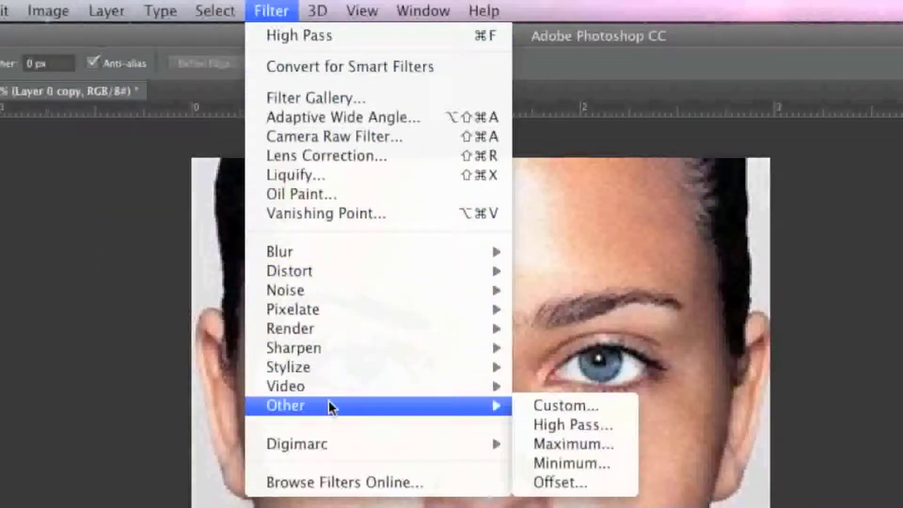
click(575, 430)
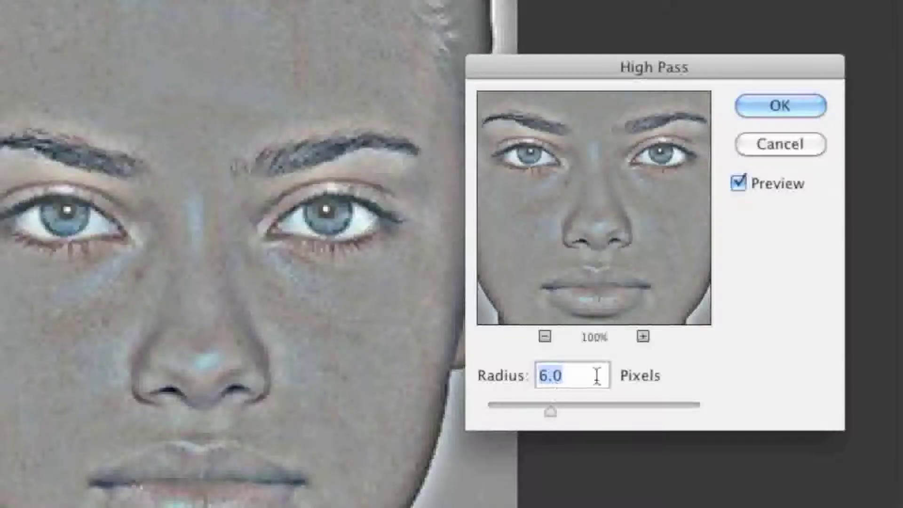
click(783, 103)
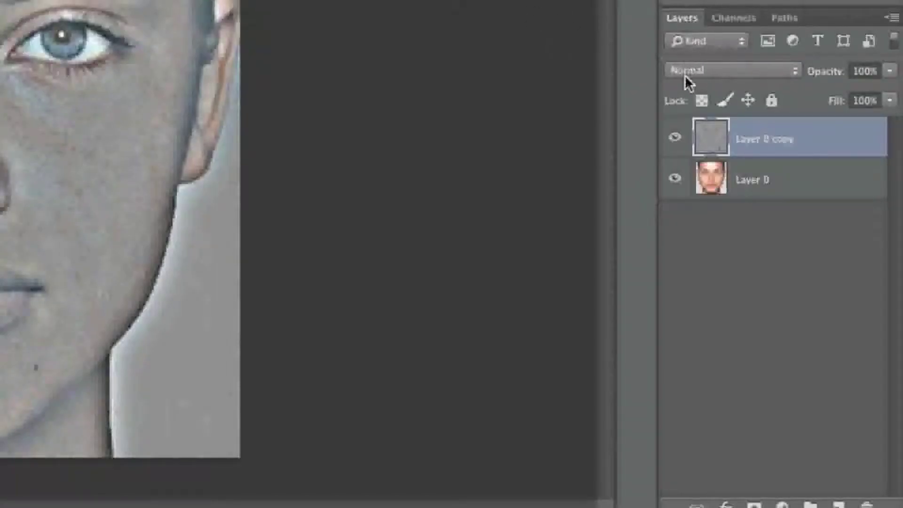
- Set the High Pass layer's blend mode to Overlay and invert its colors
click(711, 76)
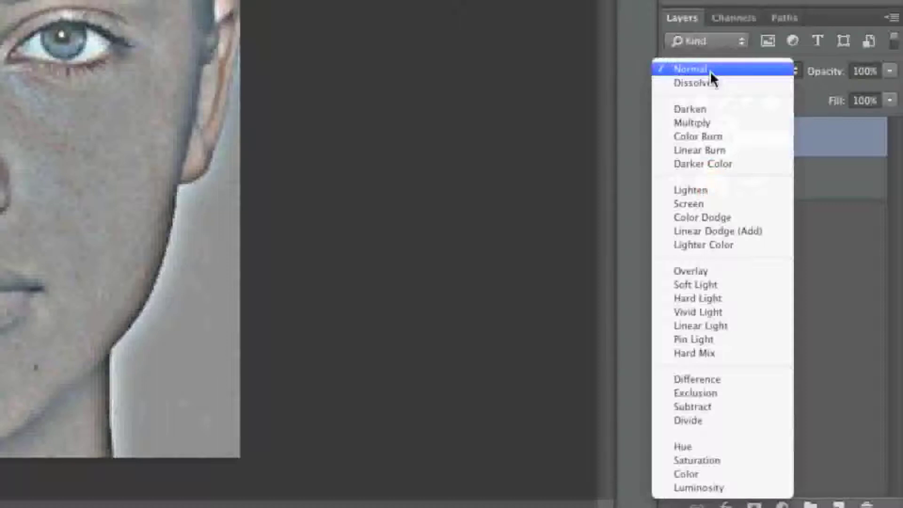
click(731, 271)
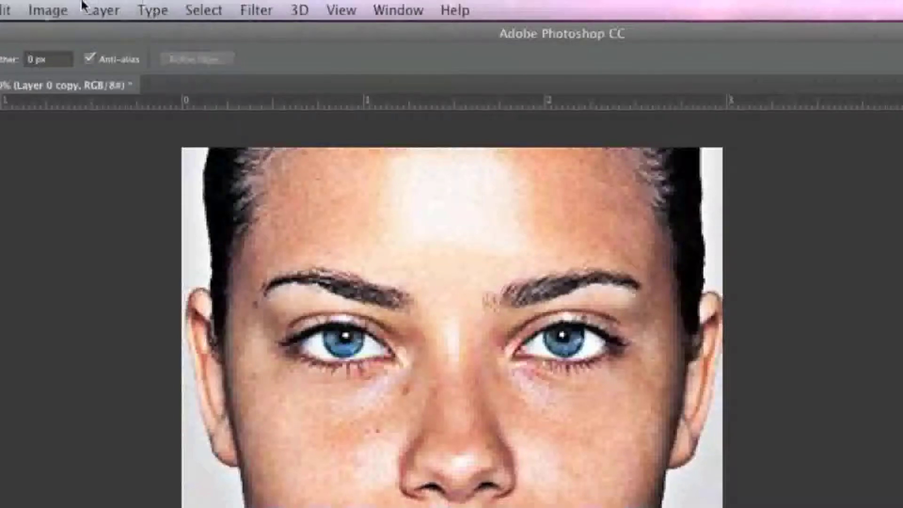
click(52, 10)
mouse_move(66, 62)
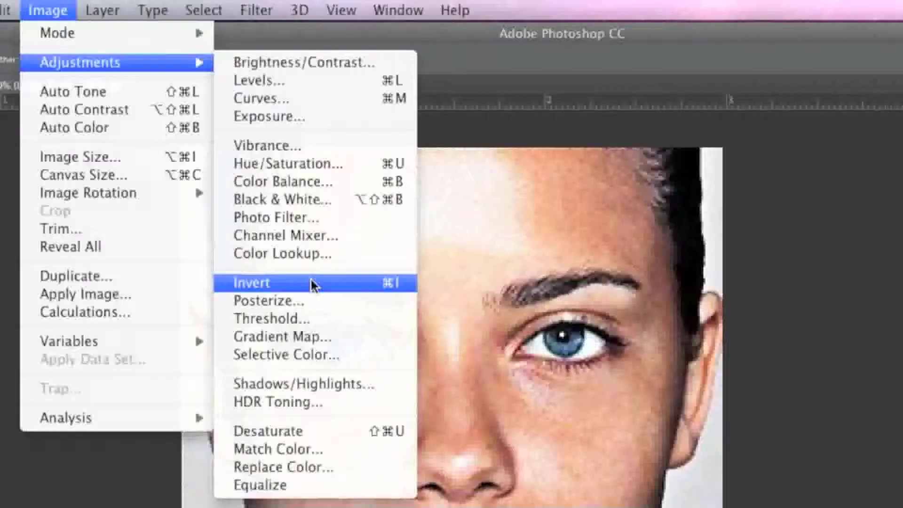
click(312, 282)
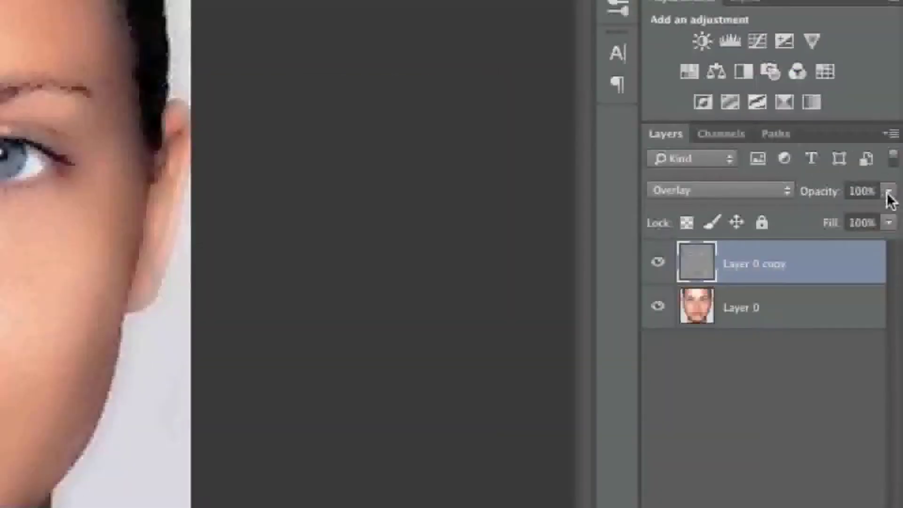
- Lower the inverted Overlay layer's opacity to 60%
click(894, 232)
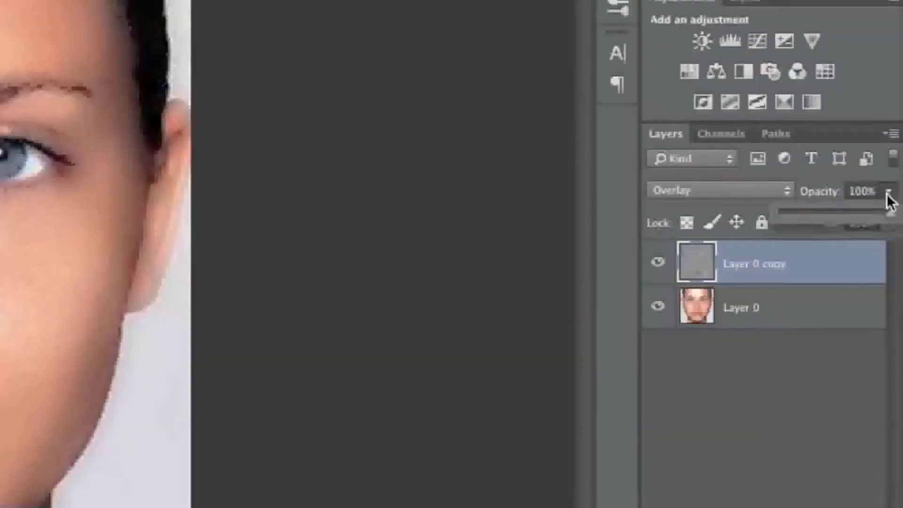
drag(890, 218, 855, 220)
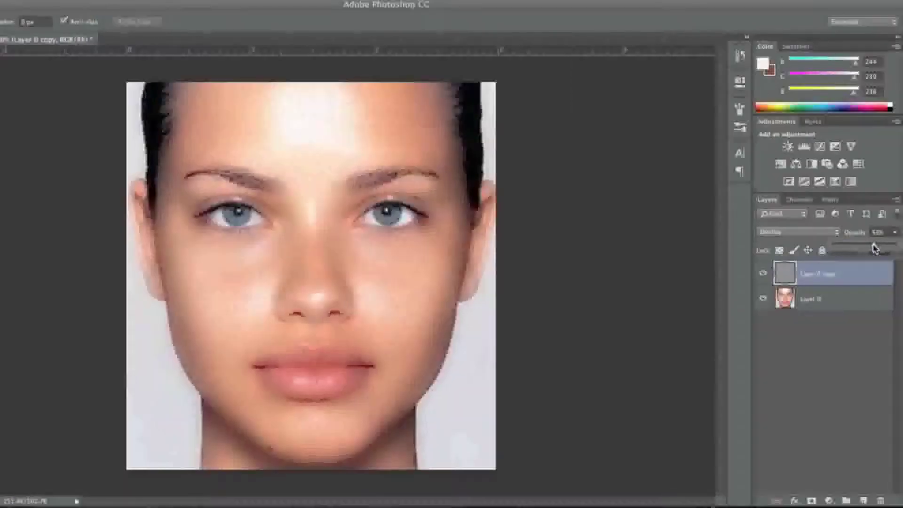
drag(874, 248, 871, 247)
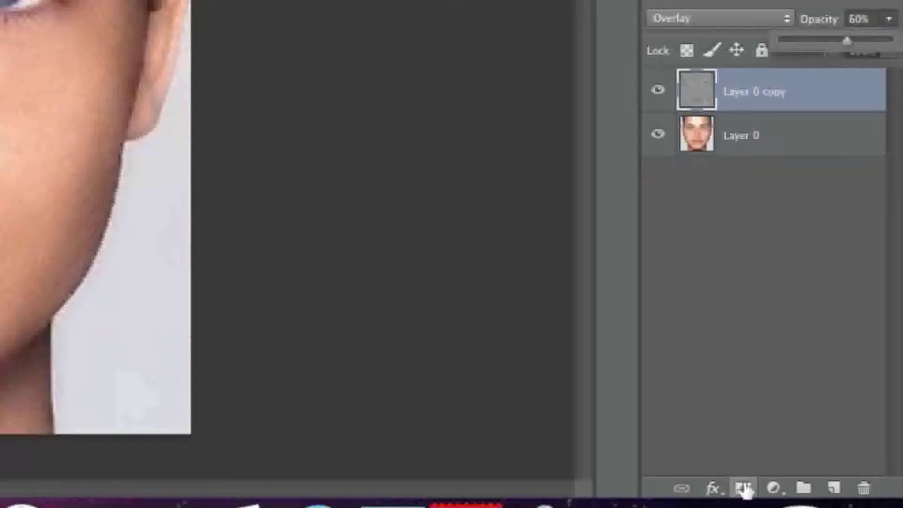
- Add a layer mask to the Overlay layer and fill it with black at 100% opacity in Normal mode
click(744, 489)
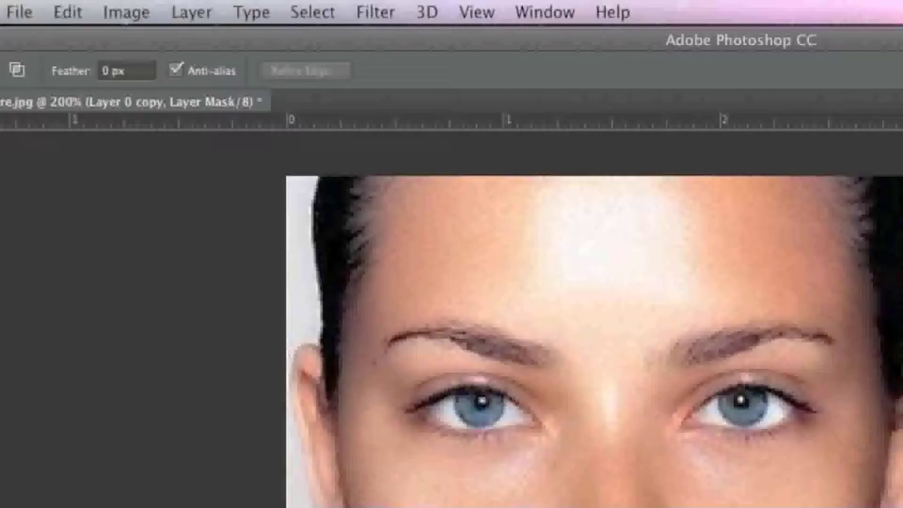
click(75, 12)
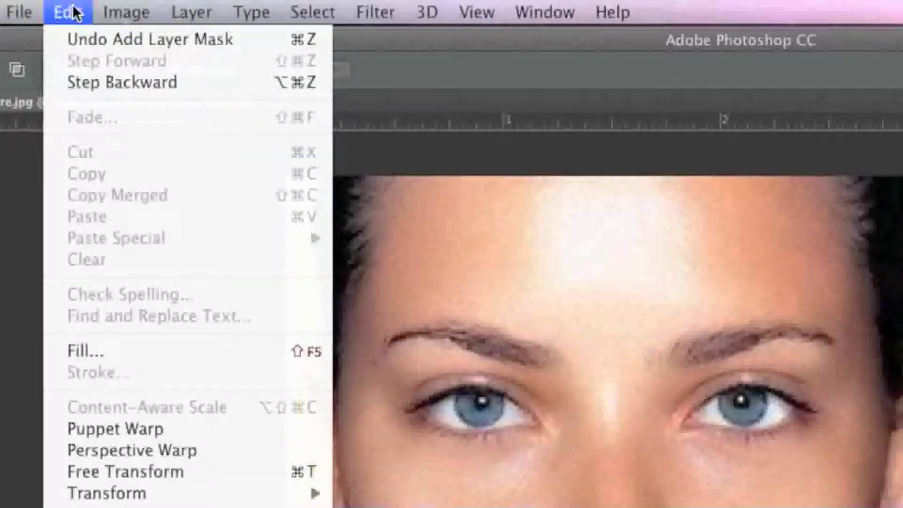
click(111, 351)
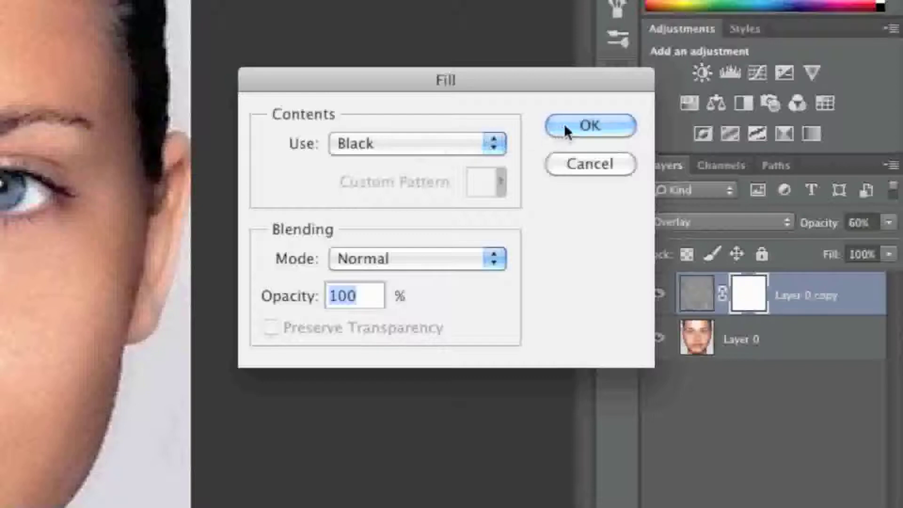
click(574, 126)
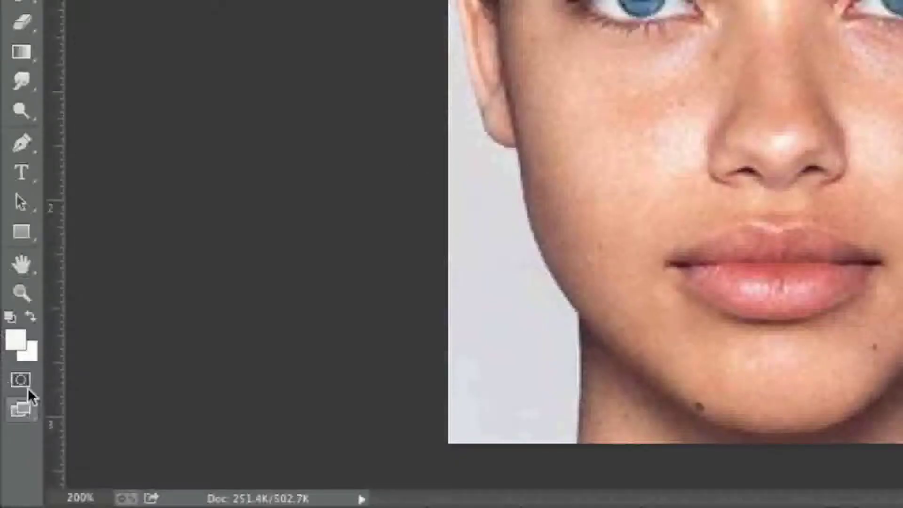
- Accept the near-white foreground color and set up a soft 26 px brush with 0% hardness and 100% opacity
click(22, 347)
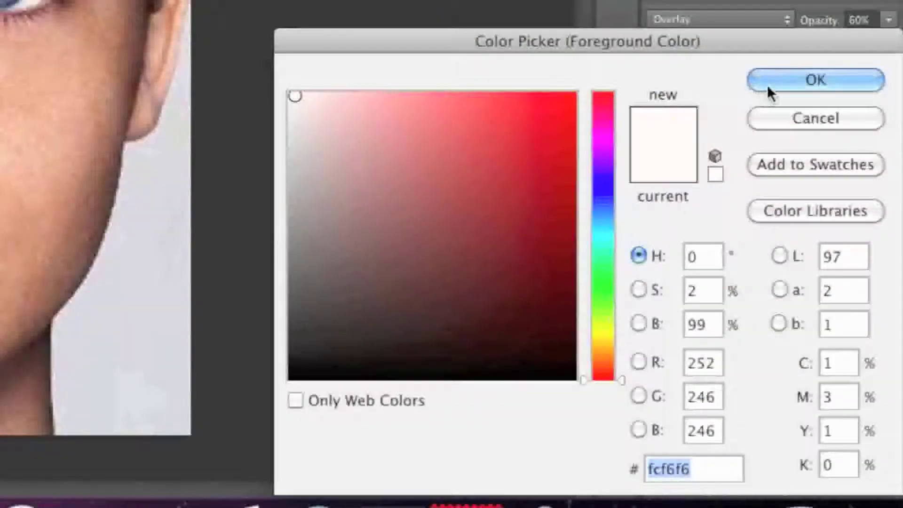
click(767, 86)
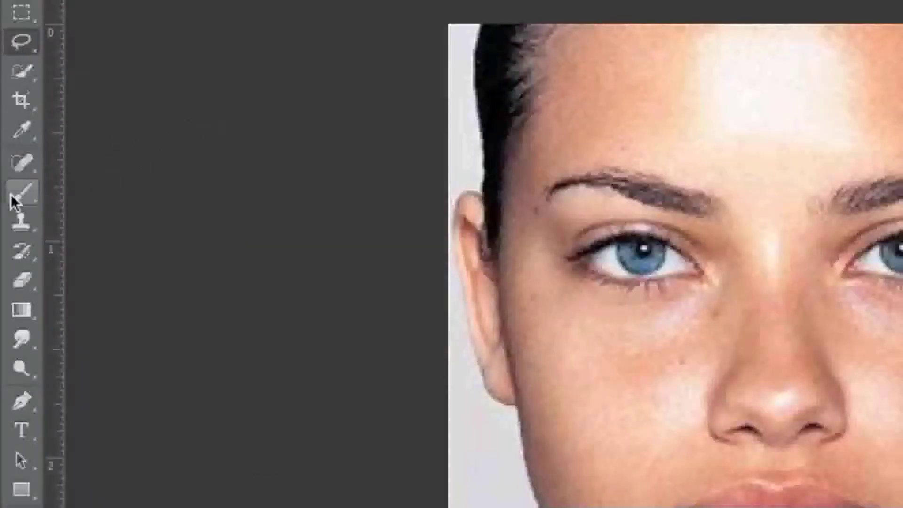
click(6, 183)
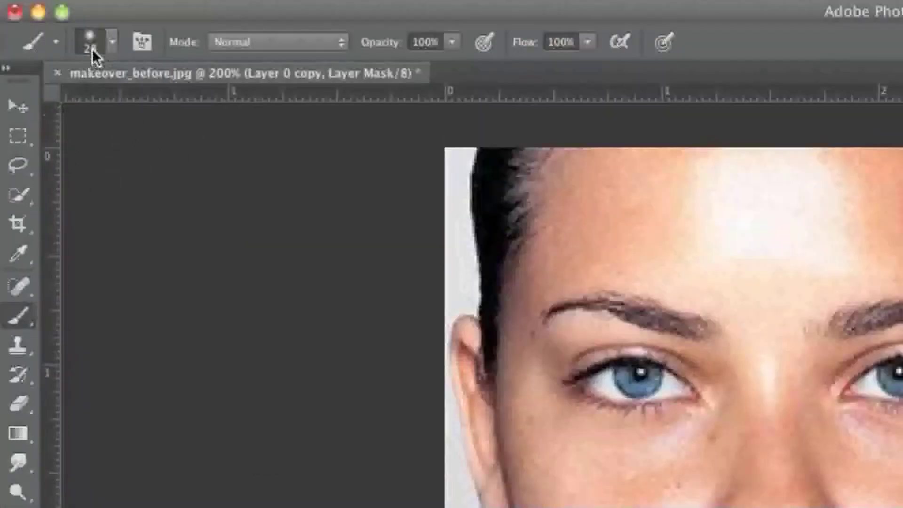
click(91, 49)
drag(138, 104, 139, 111)
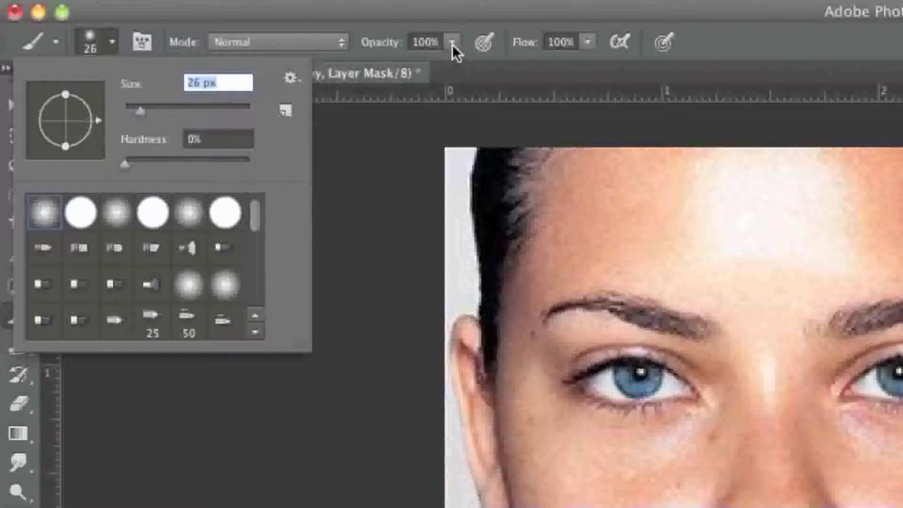
click(453, 42)
click(452, 43)
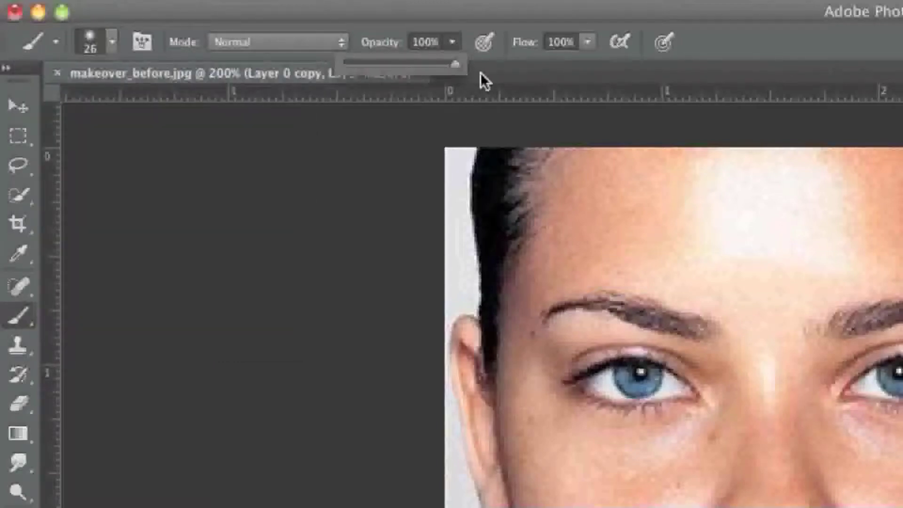
click(644, 177)
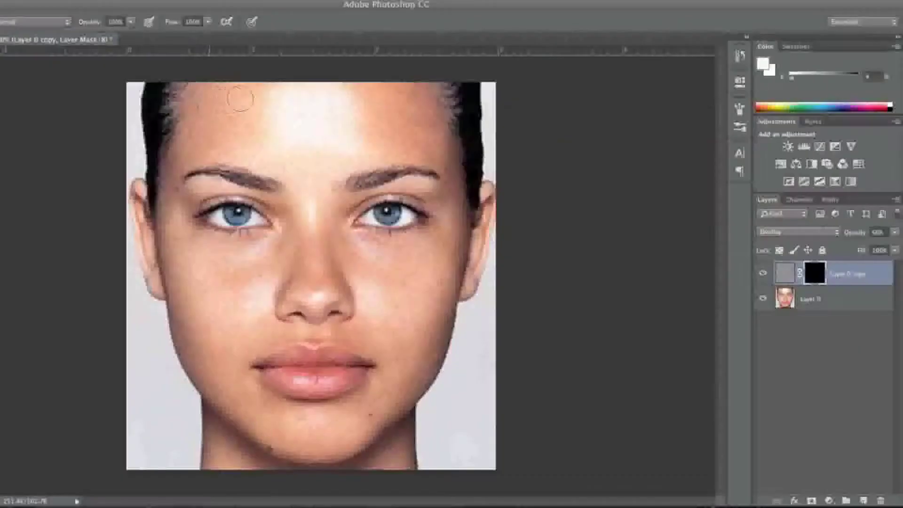
- Paint on the layer mask over the forehead, nose, chin and cheeks to smooth the skin, avoiding the eyes, brows and lips
mouse_move(240, 99)
mouse_down()
mouse_move(272, 96)
mouse_move(223, 101)
mouse_move(320, 96)
mouse_move(216, 75)
mouse_move(203, 96)
mouse_up()
mouse_move(395, 123)
mouse_down()
mouse_move(359, 133)
mouse_move(397, 130)
mouse_move(364, 144)
mouse_move(375, 117)
mouse_up()
mouse_move(317, 137)
mouse_down()
mouse_move(313, 258)
mouse_move(305, 234)
mouse_move(320, 217)
mouse_up()
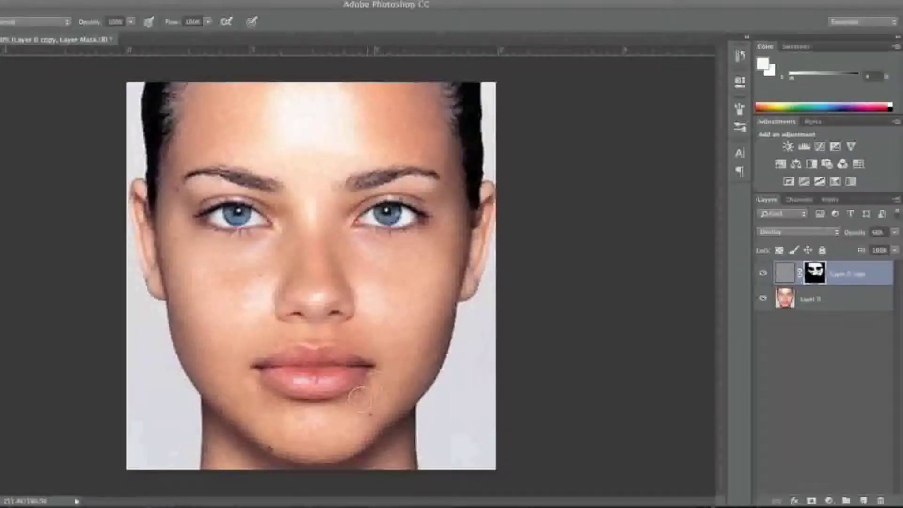
drag(287, 400, 248, 369)
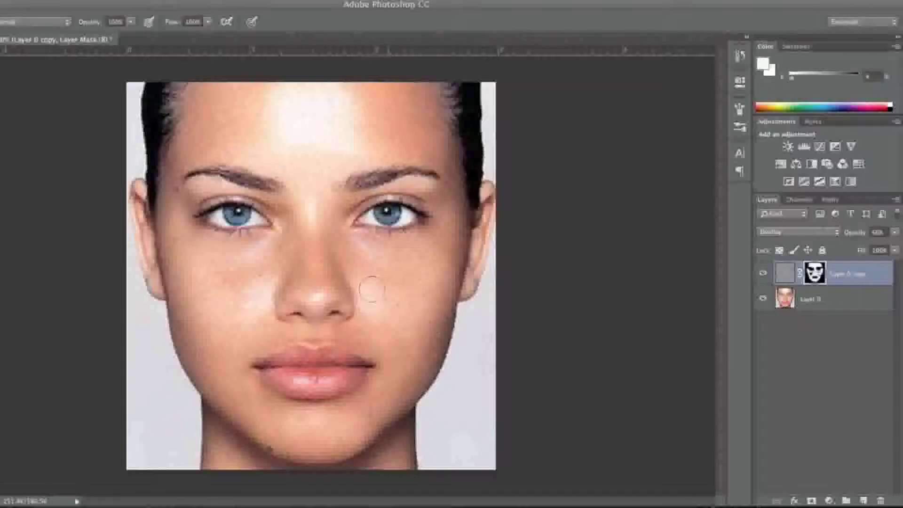
mouse_move(367, 255)
mouse_down()
mouse_move(424, 275)
mouse_move(402, 280)
mouse_move(423, 272)
mouse_move(420, 284)
mouse_move(413, 268)
mouse_move(375, 256)
mouse_up()
mouse_move(237, 331)
mouse_down()
mouse_move(243, 304)
mouse_move(209, 321)
mouse_move(199, 300)
mouse_move(210, 328)
mouse_move(241, 294)
mouse_move(253, 291)
mouse_move(231, 311)
mouse_move(263, 289)
mouse_move(218, 334)
mouse_move(238, 297)
mouse_up()
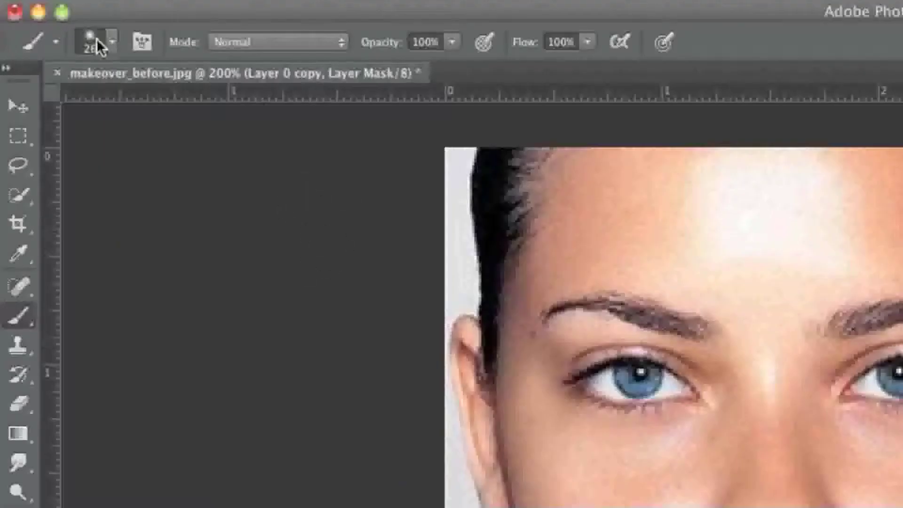
- Reduce the brush size to 10 px and paint the remaining small skin areas around the facial features on the mask
click(97, 41)
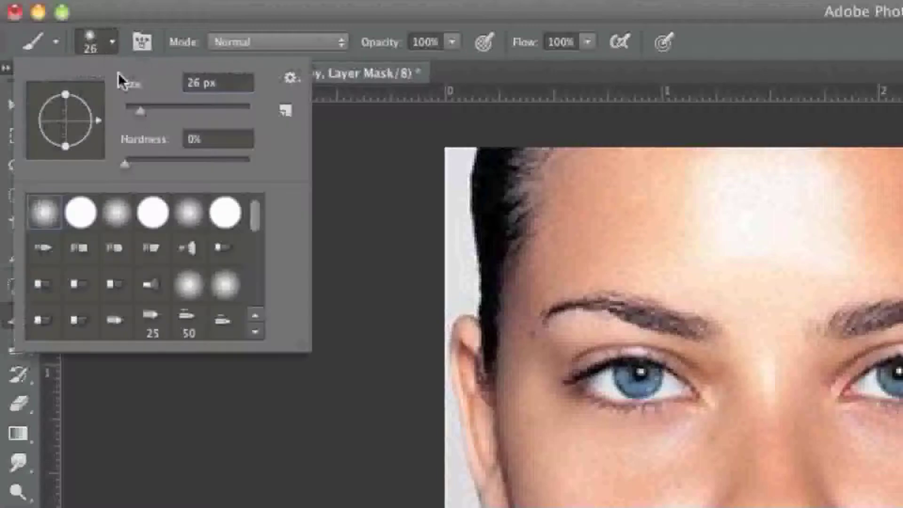
drag(143, 113, 131, 113)
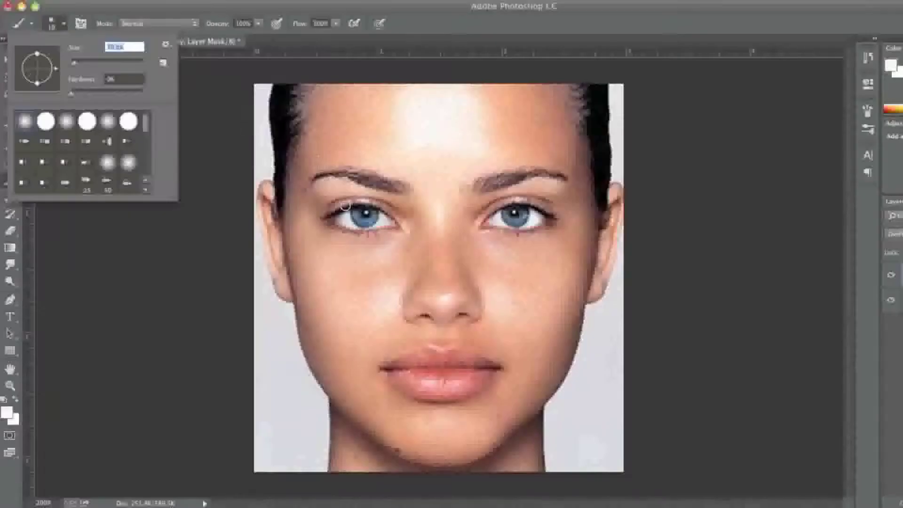
click(583, 357)
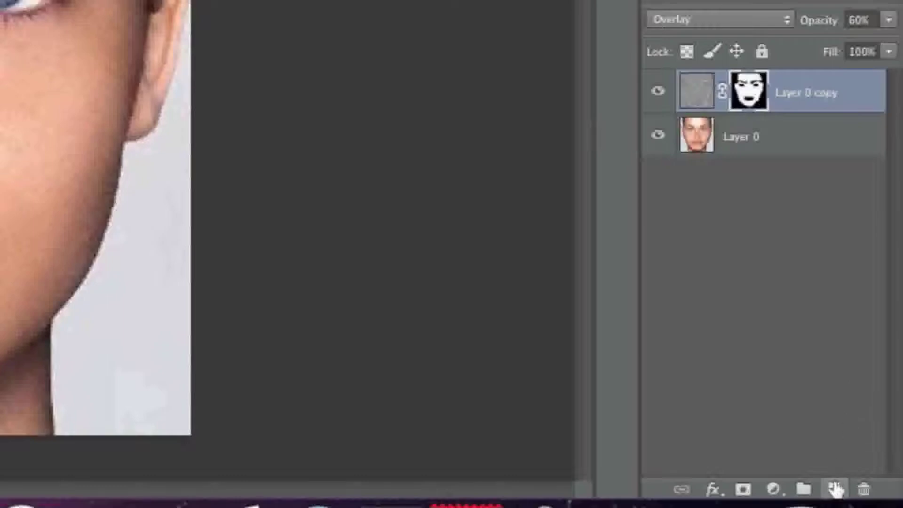
- Add a new layer and outline the upper eyelid of the eye on the photo's right side with the Polygonal Lasso tool
click(902, 503)
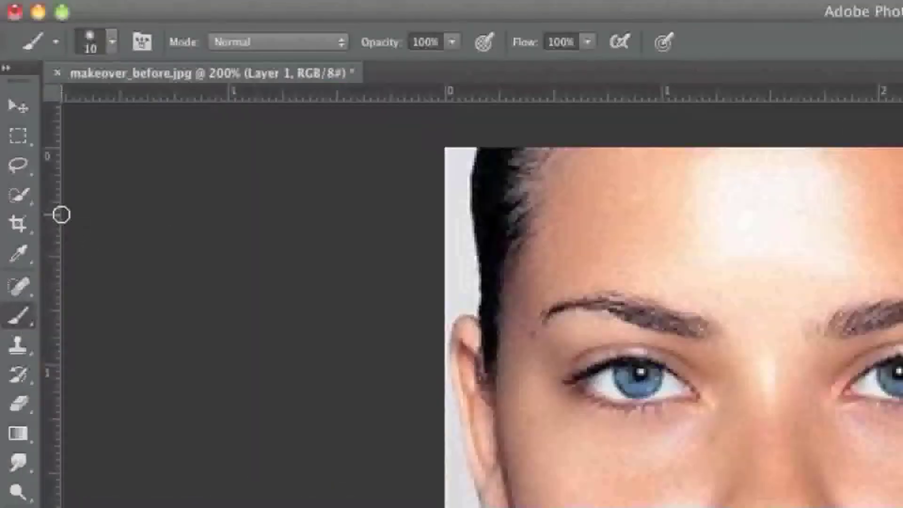
click(15, 95)
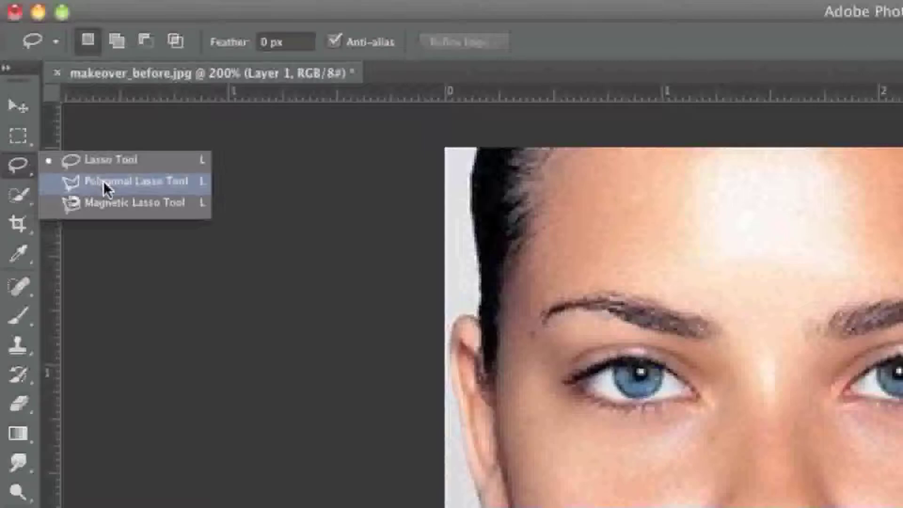
click(108, 181)
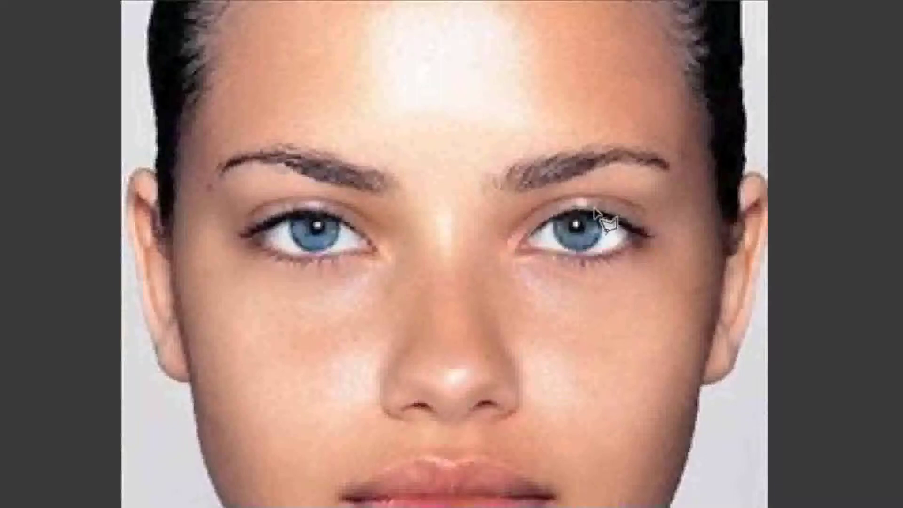
mouse_move(645, 232)
mouse_down()
mouse_move(670, 234)
mouse_move(635, 207)
mouse_move(648, 239)
mouse_move(643, 210)
mouse_move(583, 197)
mouse_move(537, 210)
mouse_move(518, 247)
mouse_up()
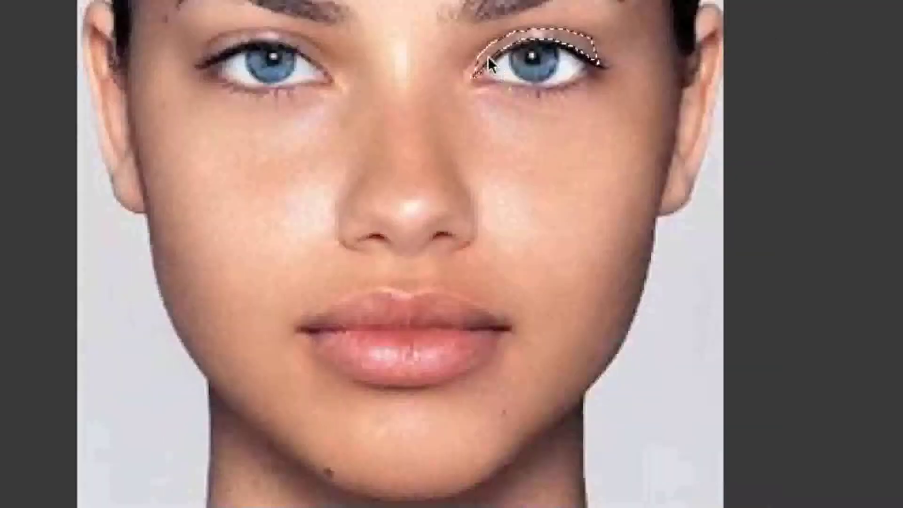
- Fill the eyelid selection on the photo's right side with a strong blue at 100% opacity in Normal mode and deselect it
right_click(534, 234)
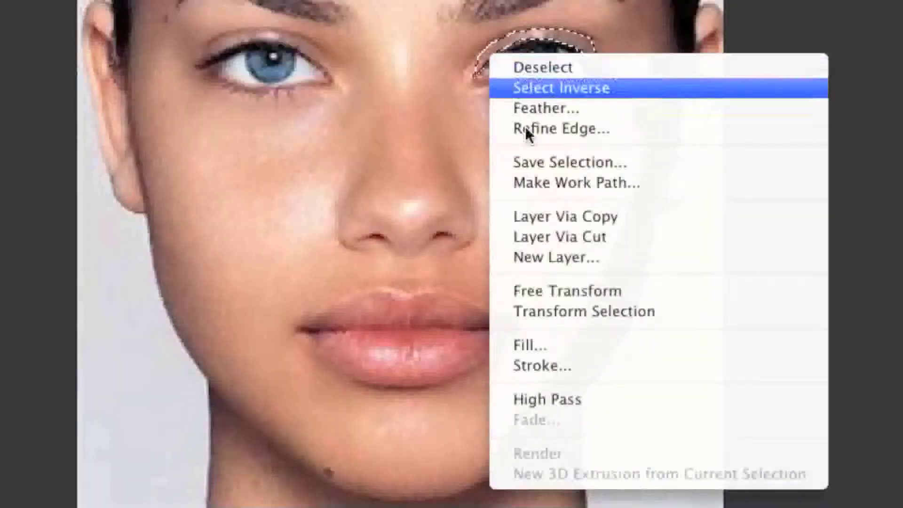
click(578, 337)
click(604, 185)
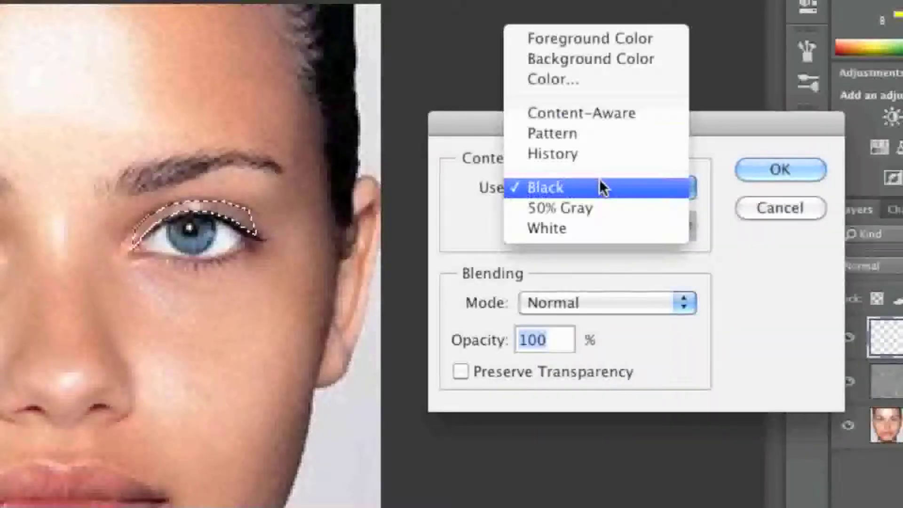
click(574, 84)
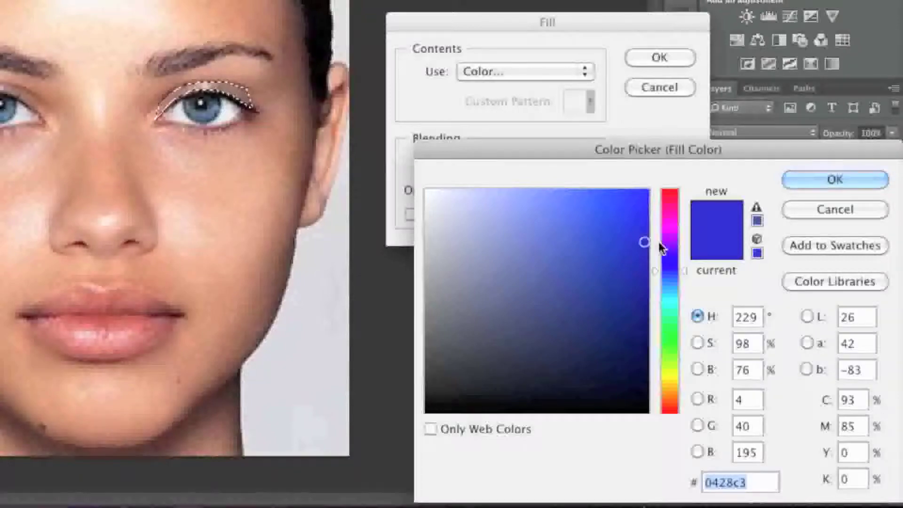
click(833, 182)
click(657, 57)
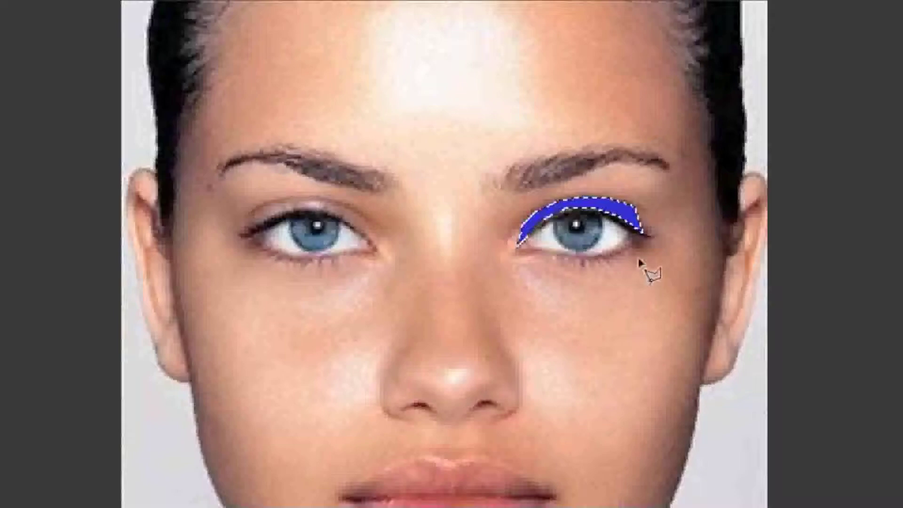
right_click(253, 101)
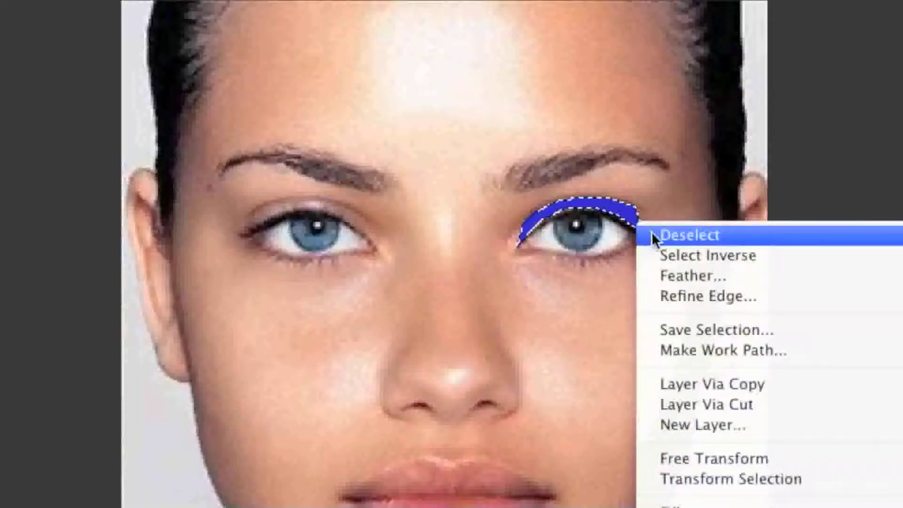
click(651, 234)
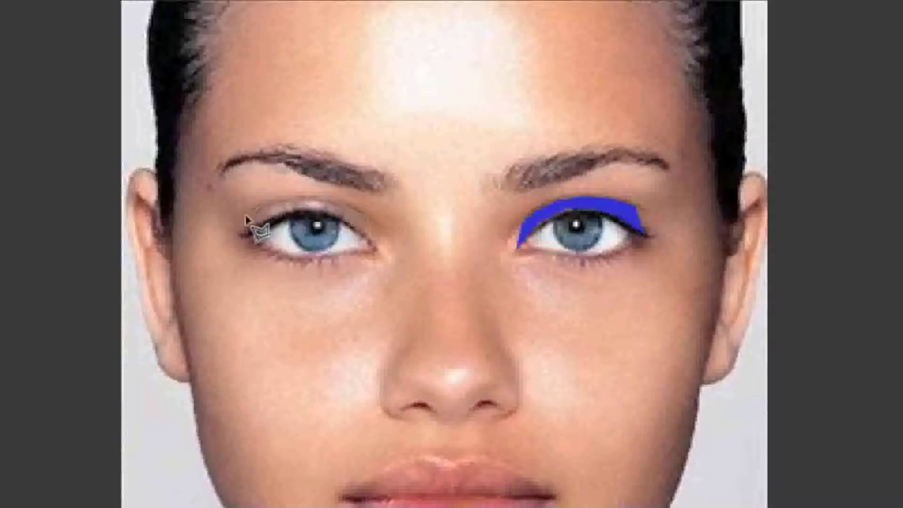
- Outline the upper eyelid on the photo's left side with the Polygonal Lasso, fill it with the same blue and deselect
click(246, 231)
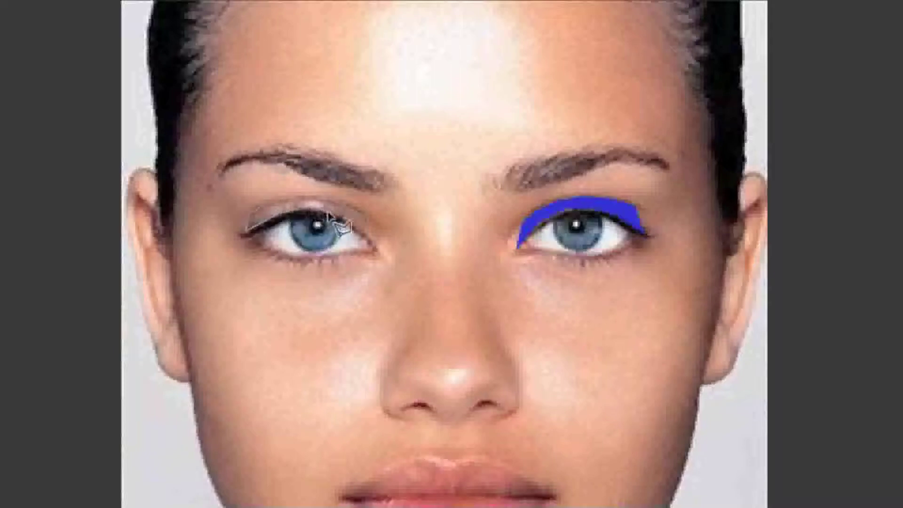
click(373, 245)
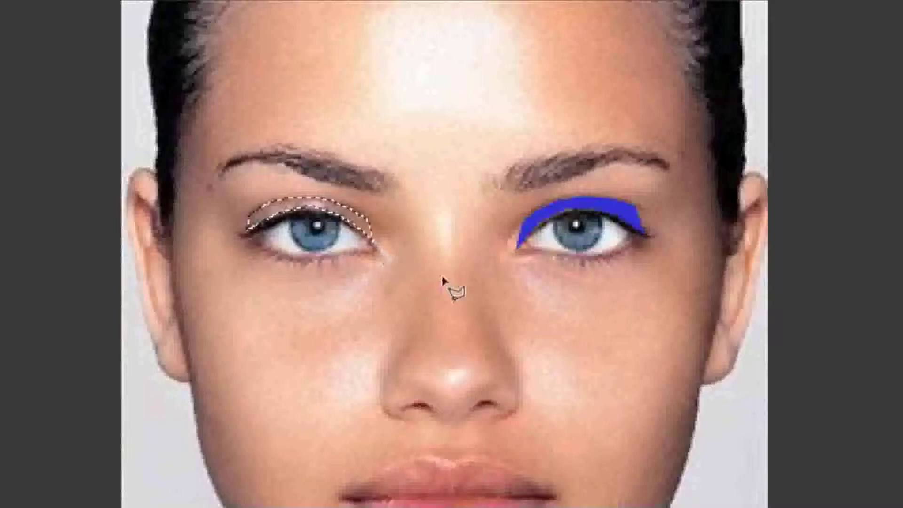
right_click(366, 241)
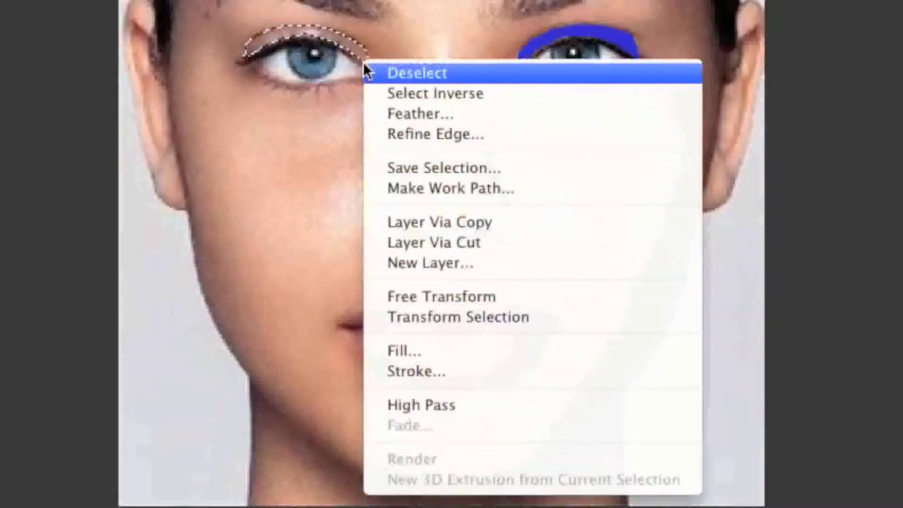
click(433, 347)
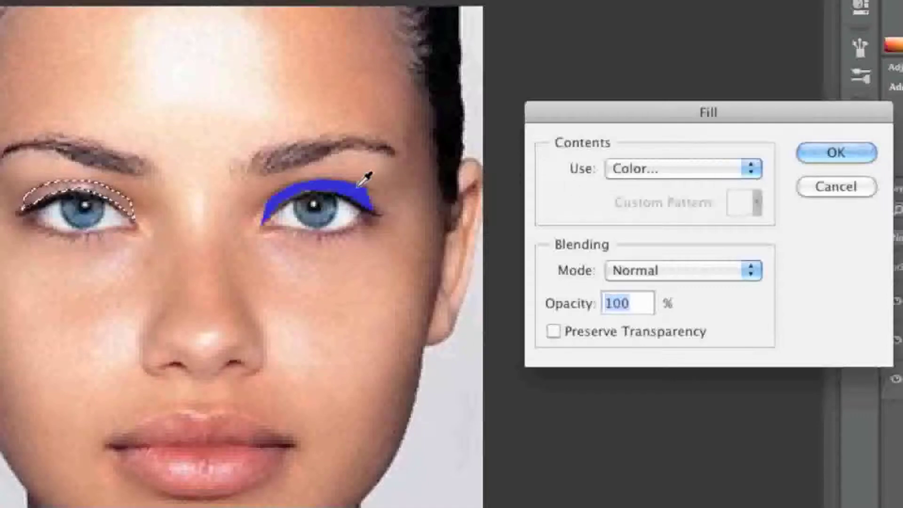
click(828, 151)
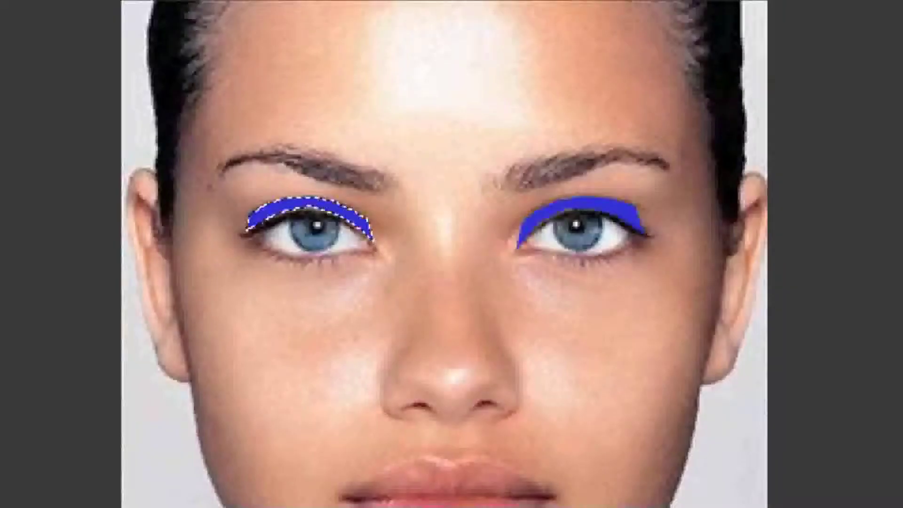
right_click(366, 224)
click(380, 230)
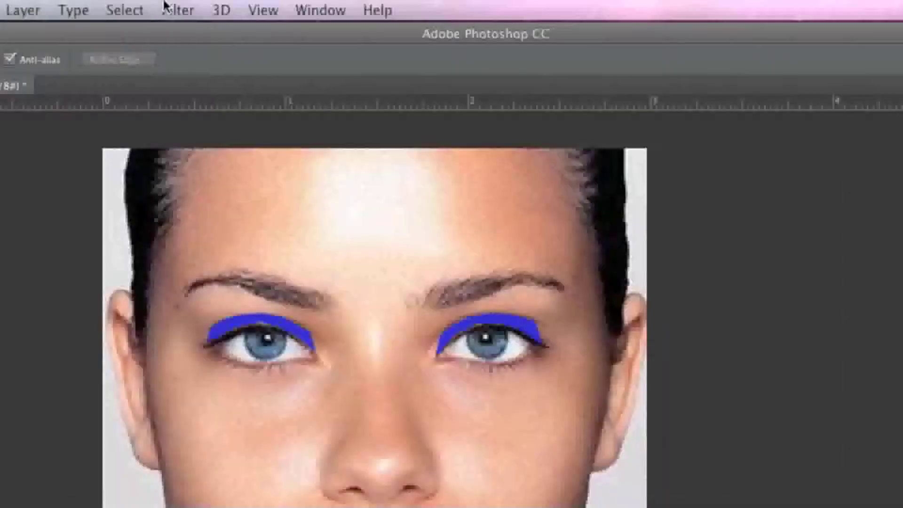
- Apply a Gaussian Blur with a 4.5 pixel radius to the blue eyeshadow and set its layer's blend mode to Overlay
click(169, 9)
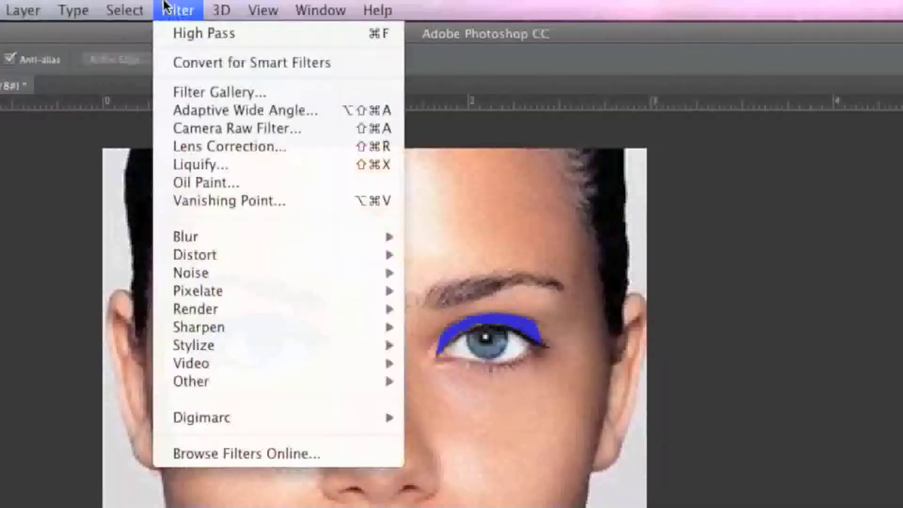
mouse_move(232, 236)
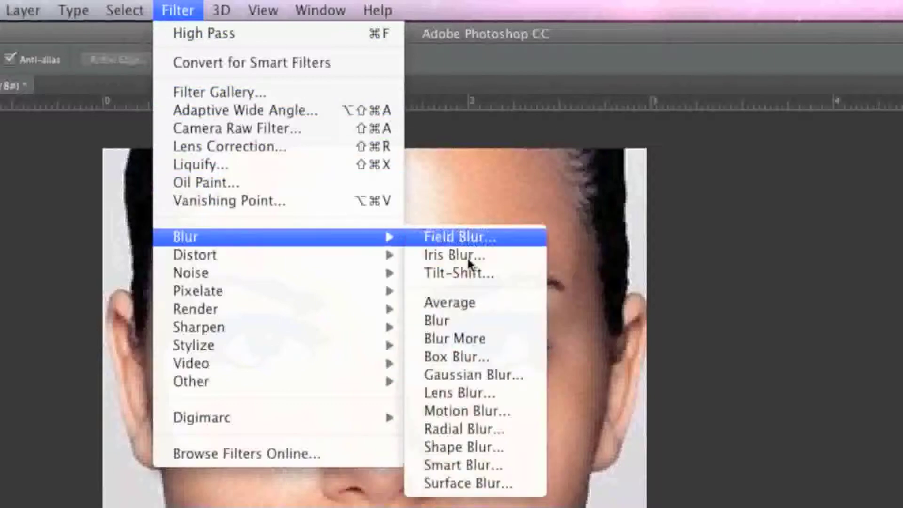
click(515, 371)
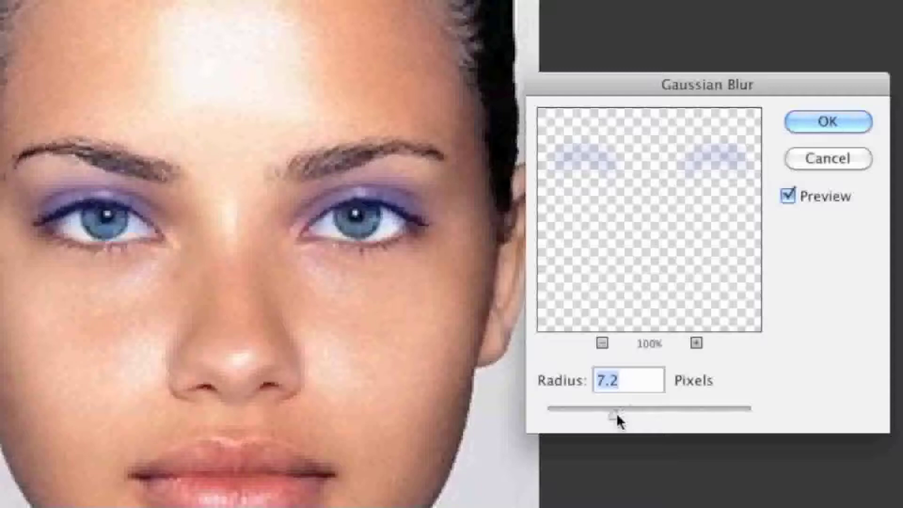
click(670, 332)
drag(616, 415, 596, 416)
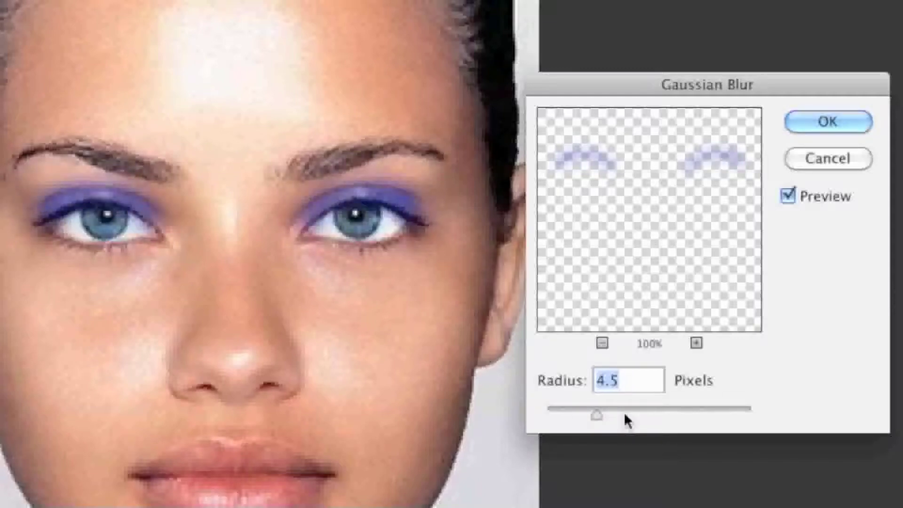
click(821, 123)
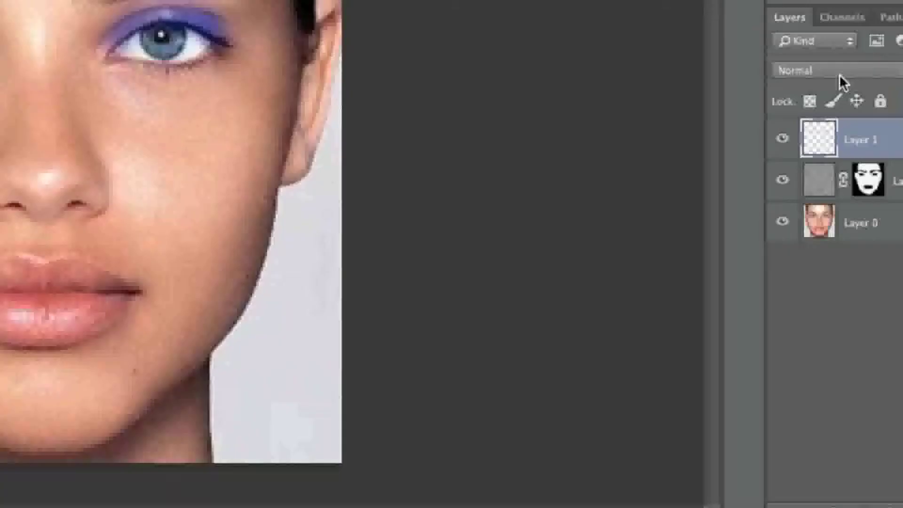
click(898, 233)
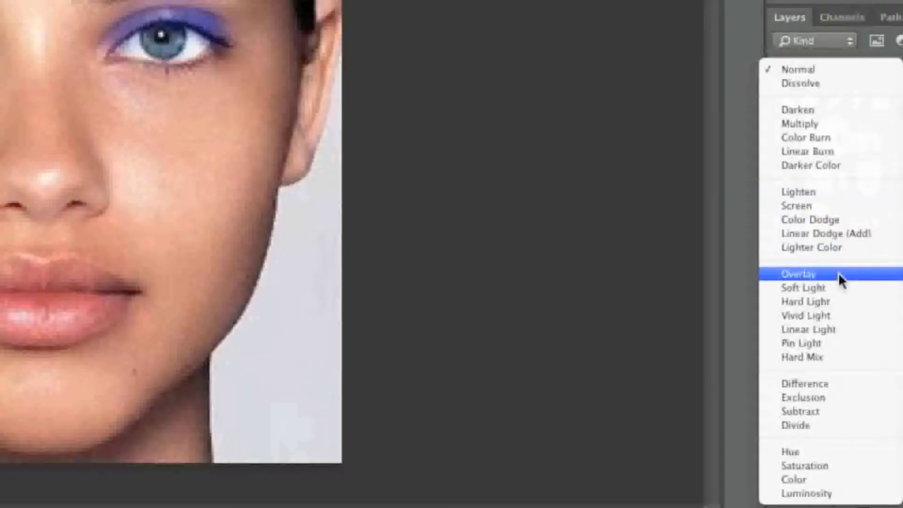
click(839, 273)
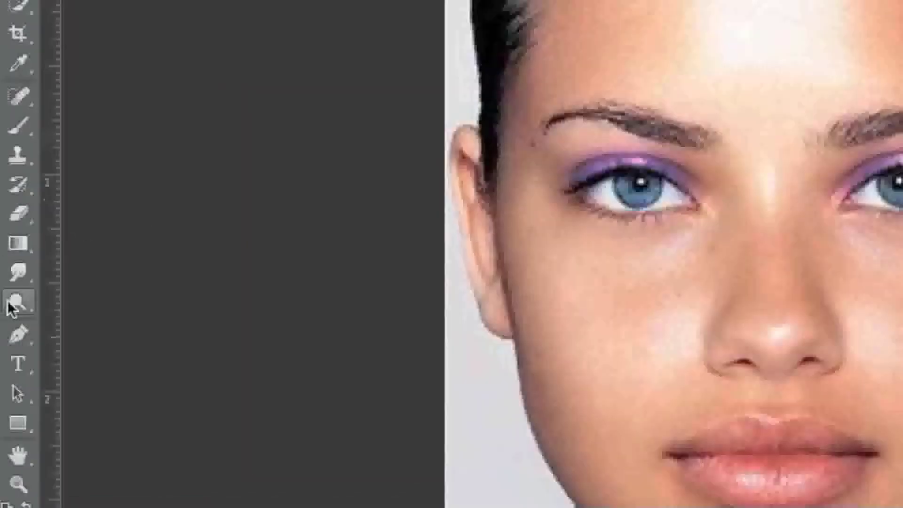
- Switch to the Smudge tool with a soft 0% hardness tip and adjust its brush size and strength for blending the eyeshadow
click(14, 275)
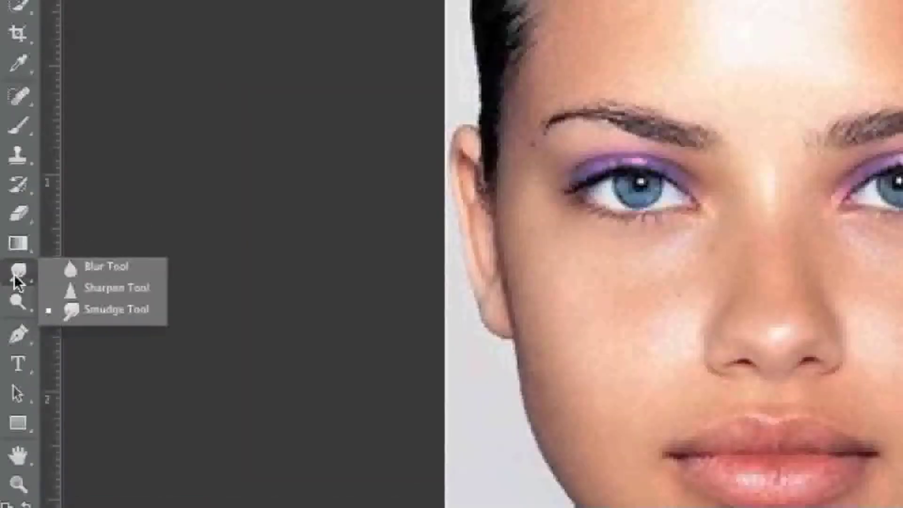
click(77, 269)
click(26, 275)
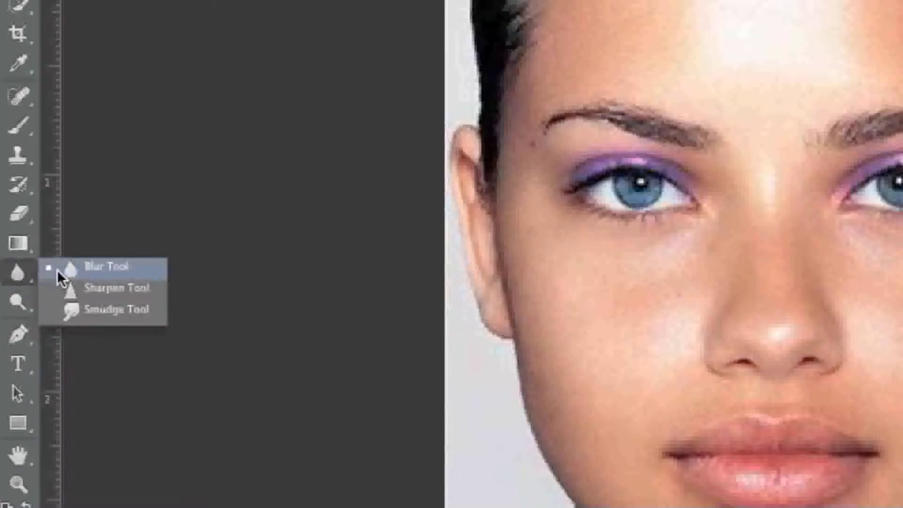
click(87, 309)
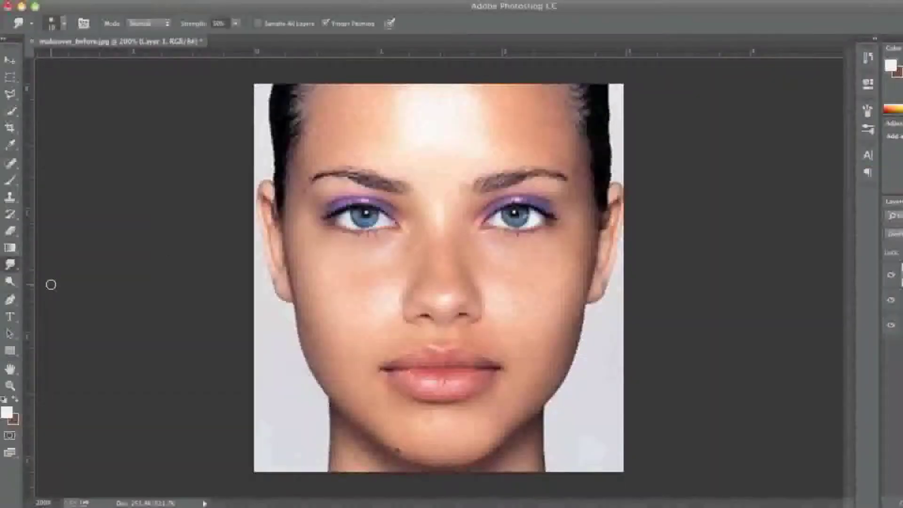
click(215, 21)
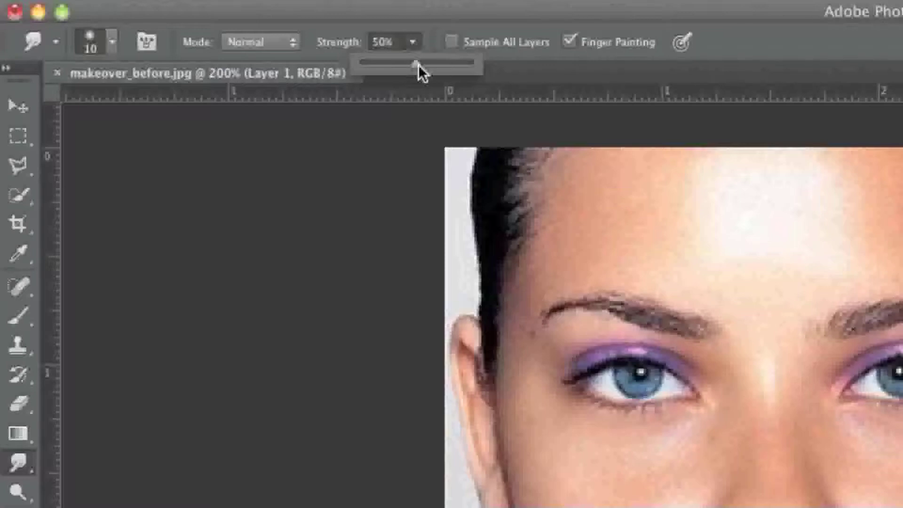
click(97, 44)
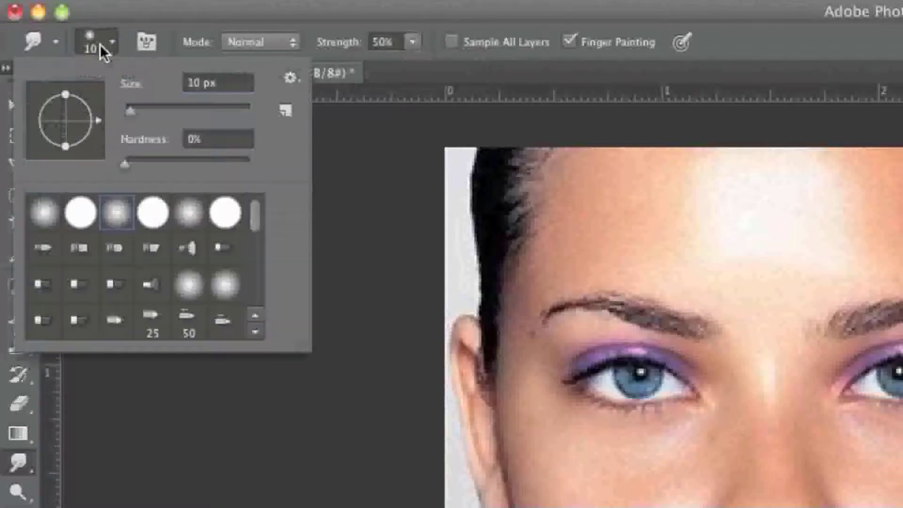
drag(131, 111, 129, 112)
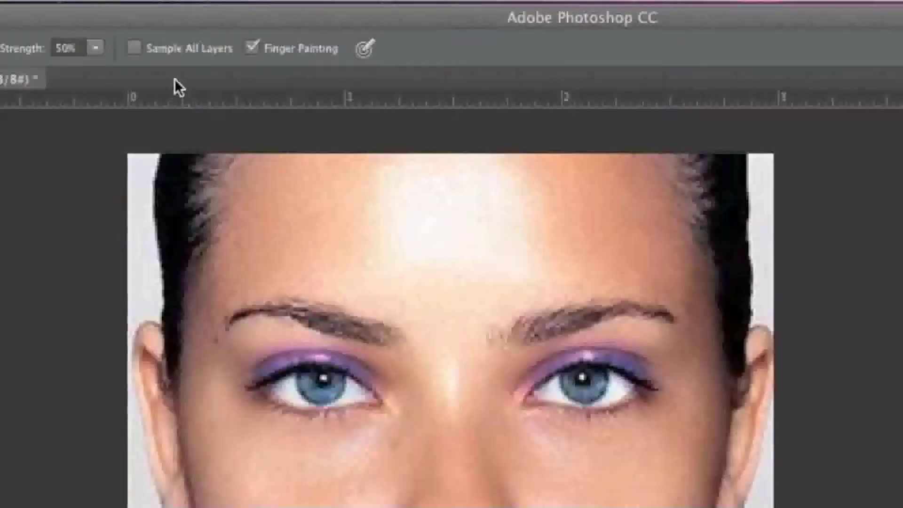
click(90, 44)
drag(76, 70, 65, 70)
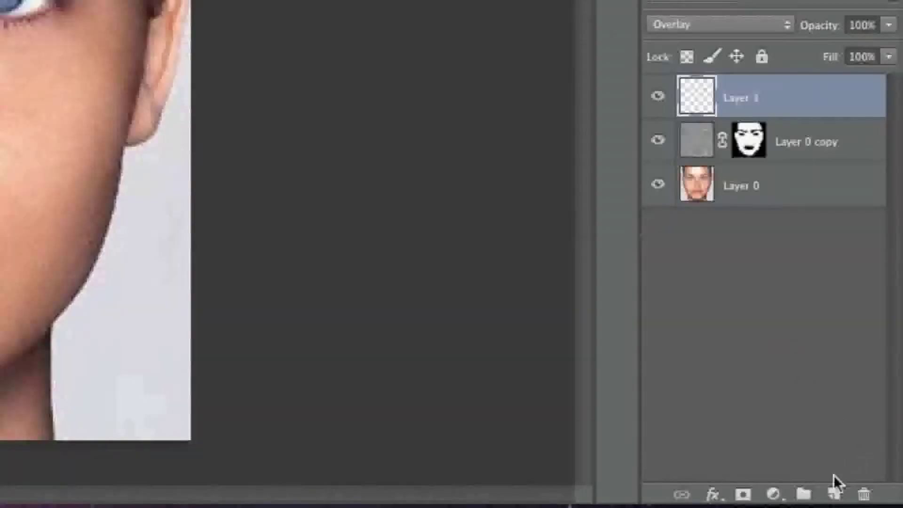
- Add a new layer above the eyeshadow and set the foreground color to black (000000)
click(834, 494)
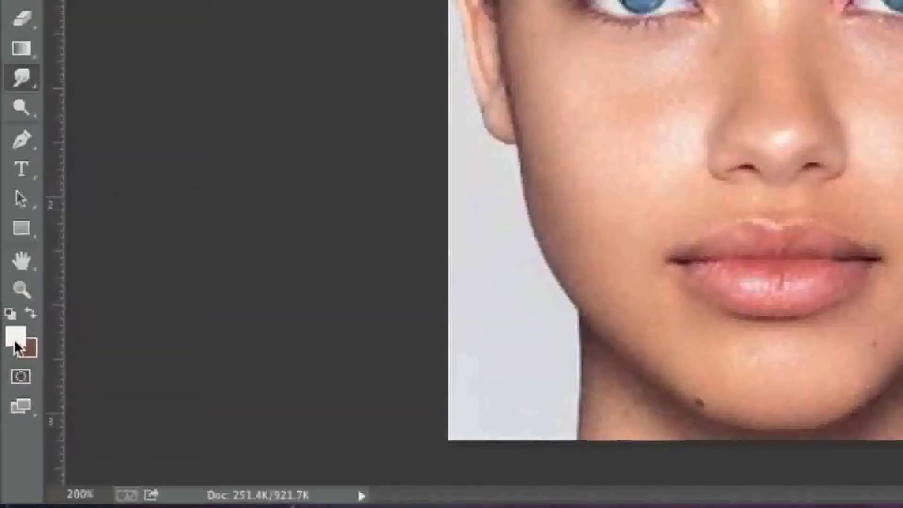
click(15, 345)
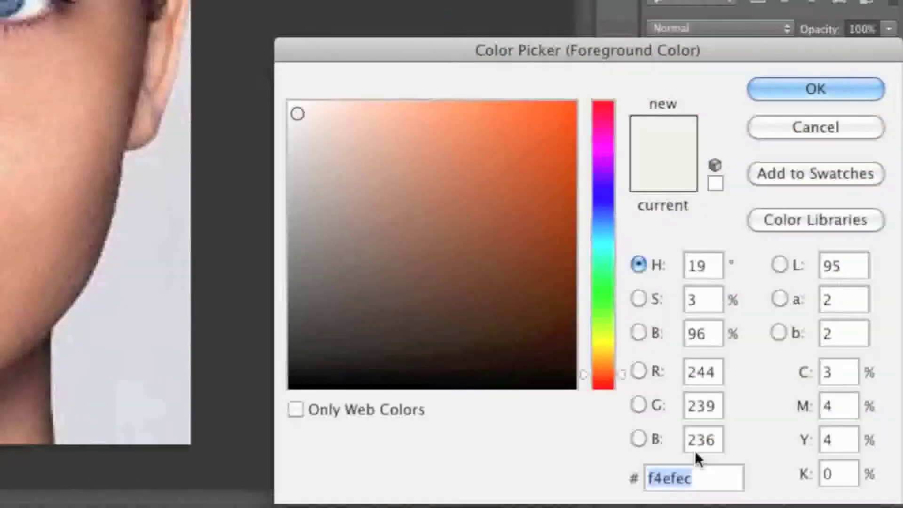
text(000000)
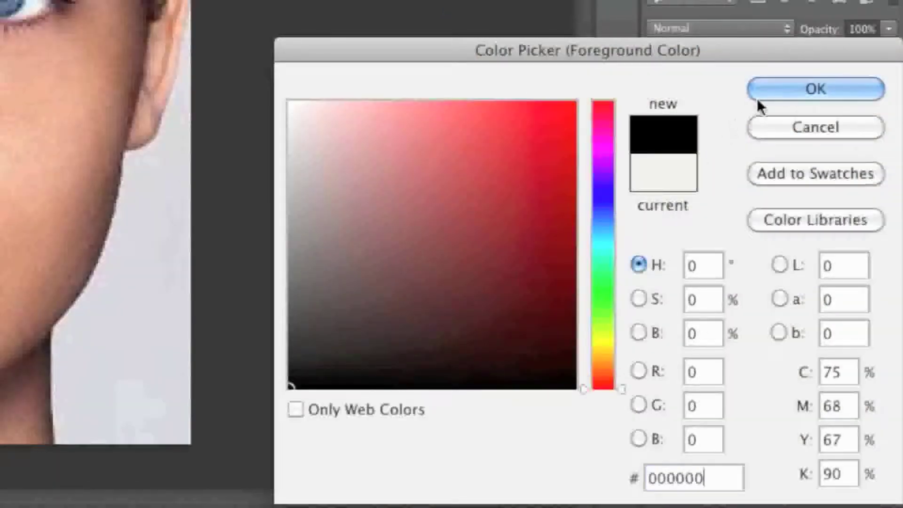
click(758, 97)
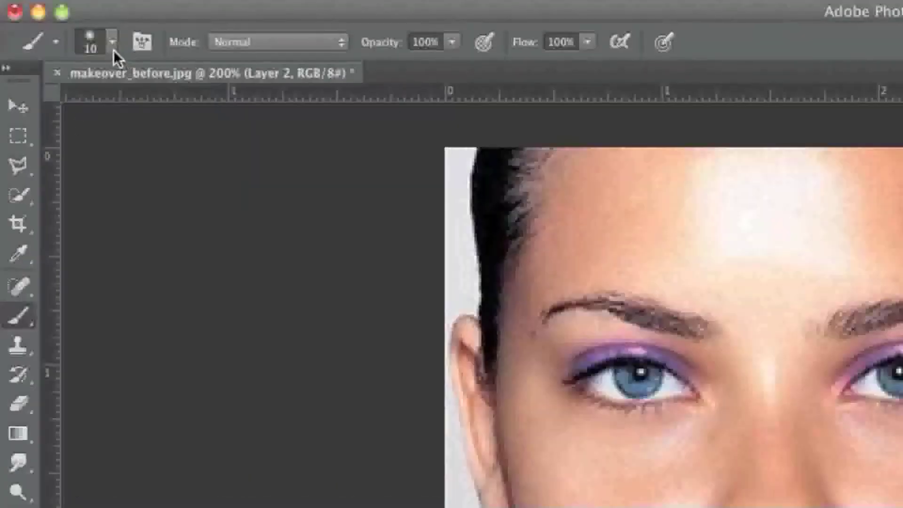
- Set the Brush tool to a soft 2 px tip with 0% hardness and 100% opacity
click(114, 50)
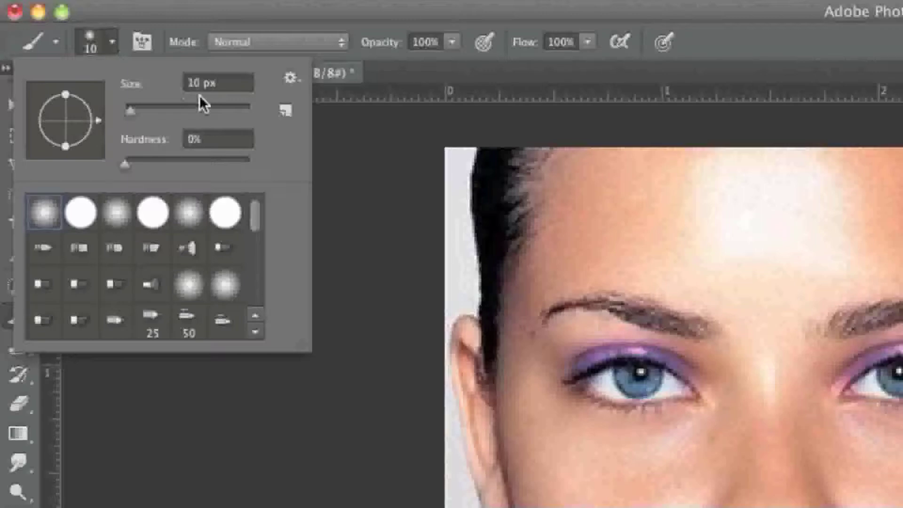
drag(202, 90, 185, 89)
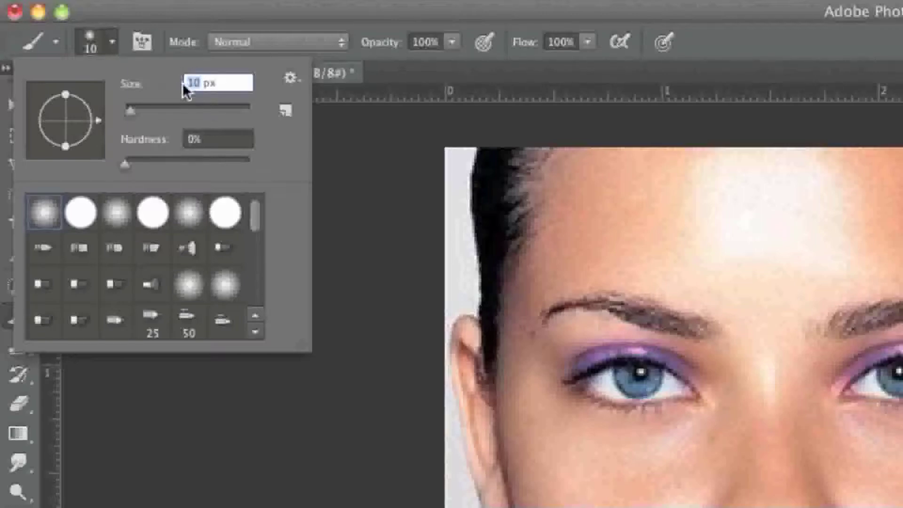
text(2)
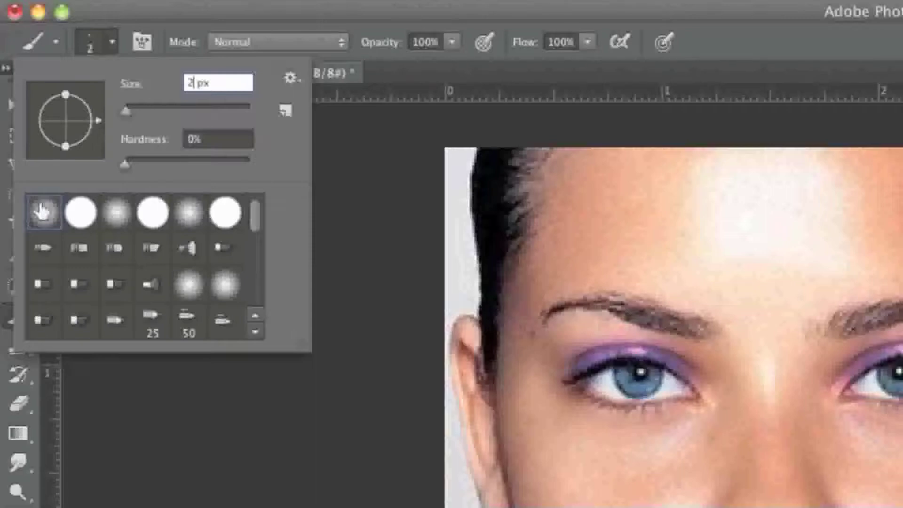
click(180, 15)
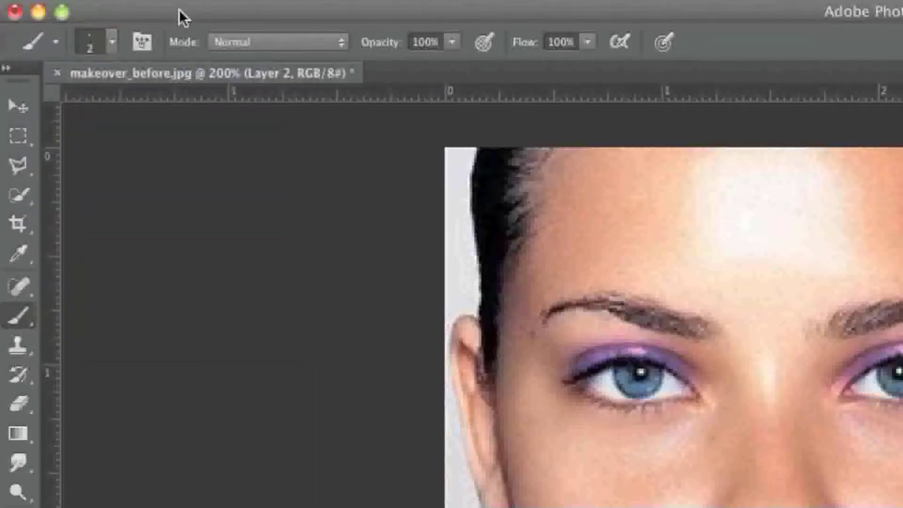
click(453, 41)
click(452, 42)
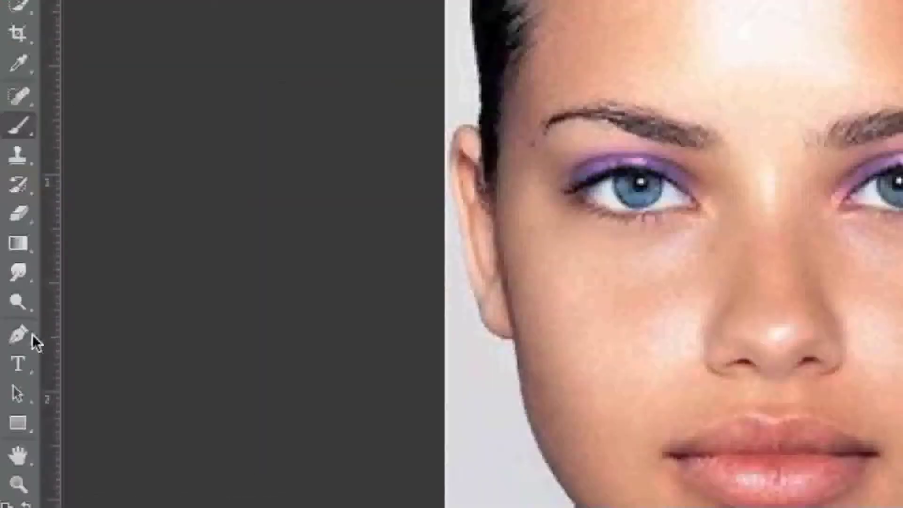
- Trace a closed Pen tool path along the upper and lower lash lines of the model's left eye
click(25, 338)
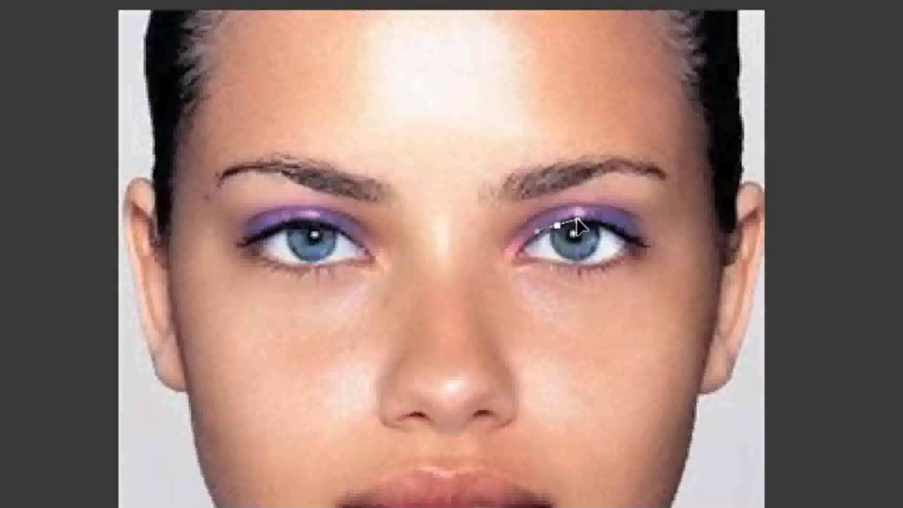
drag(611, 225, 652, 251)
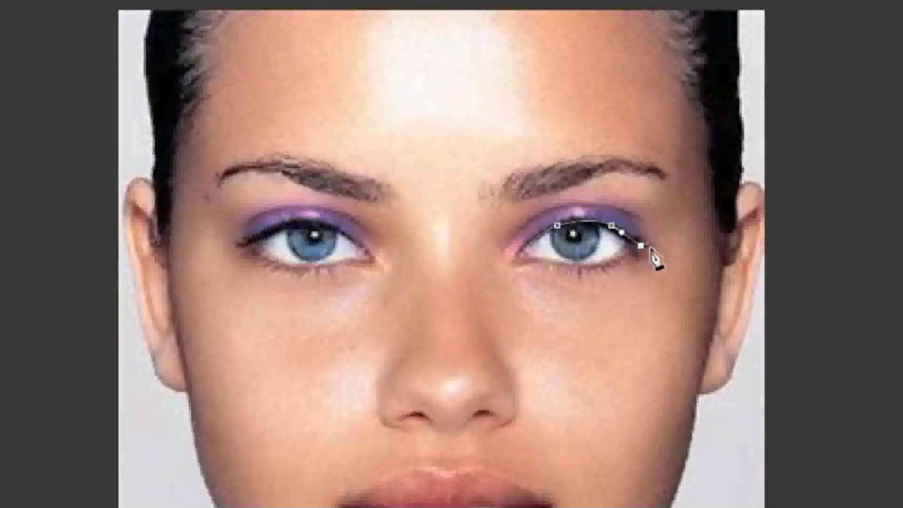
alt+click(651, 250)
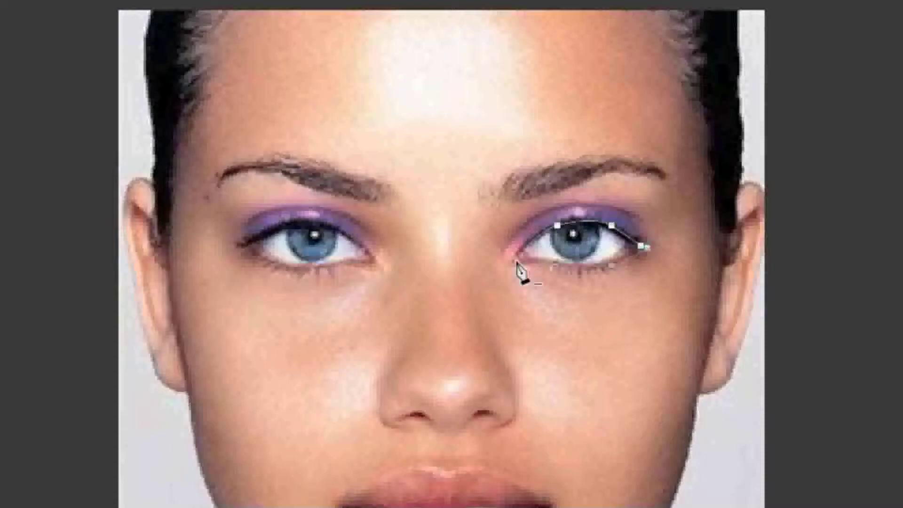
- Stroke the path around the model's left eye with the Brush, Simulate Pressure off, and delete the path
right_click(516, 261)
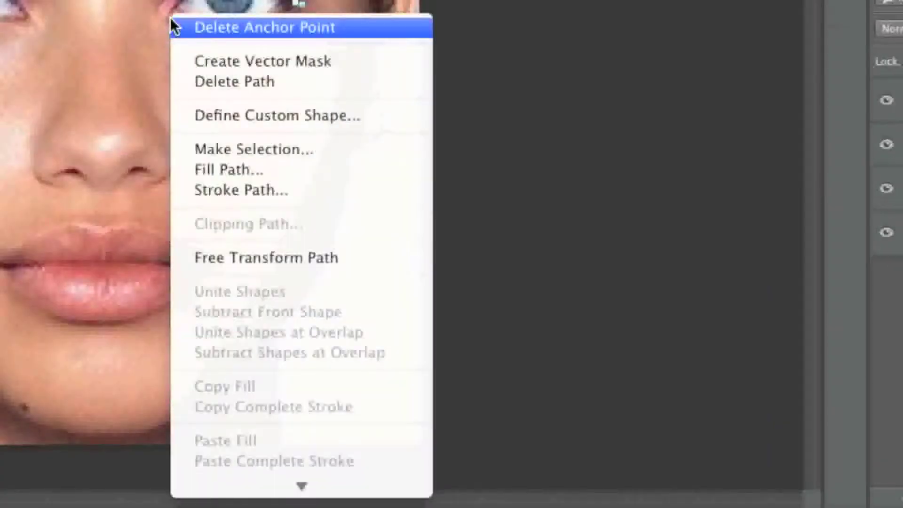
click(232, 192)
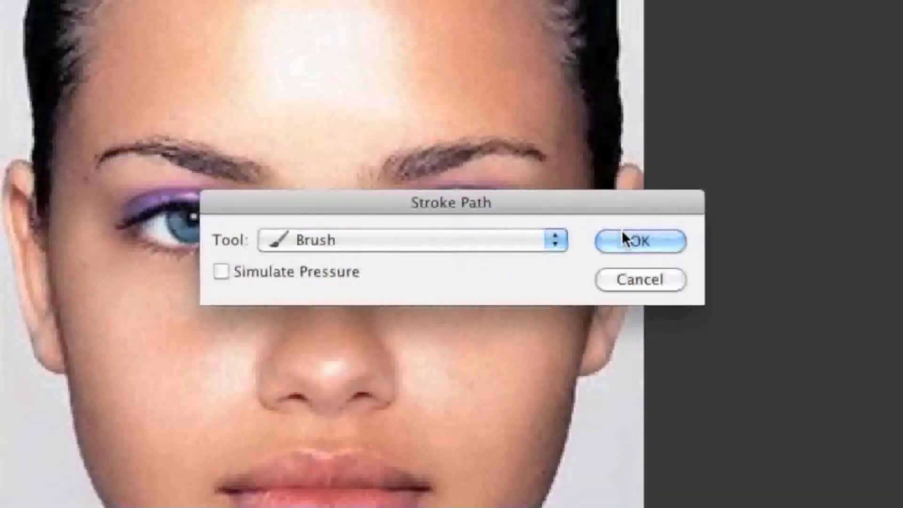
click(628, 240)
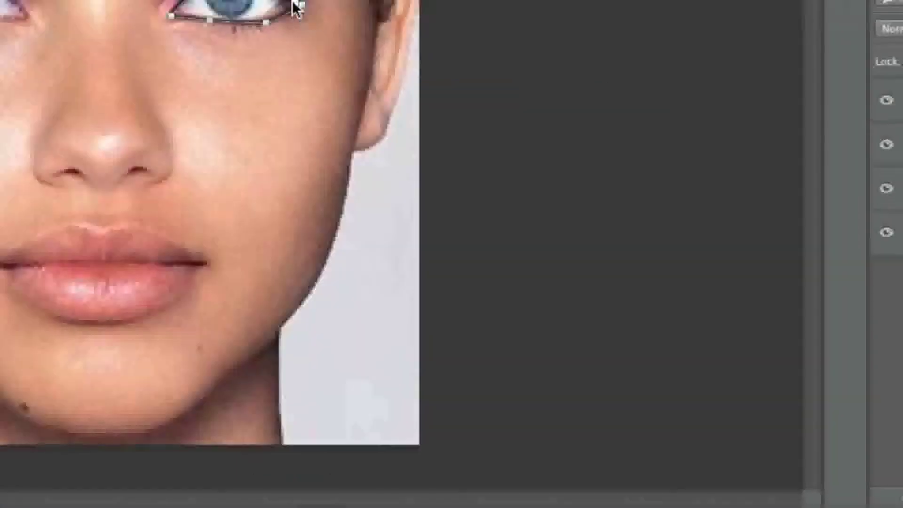
right_click(555, 220)
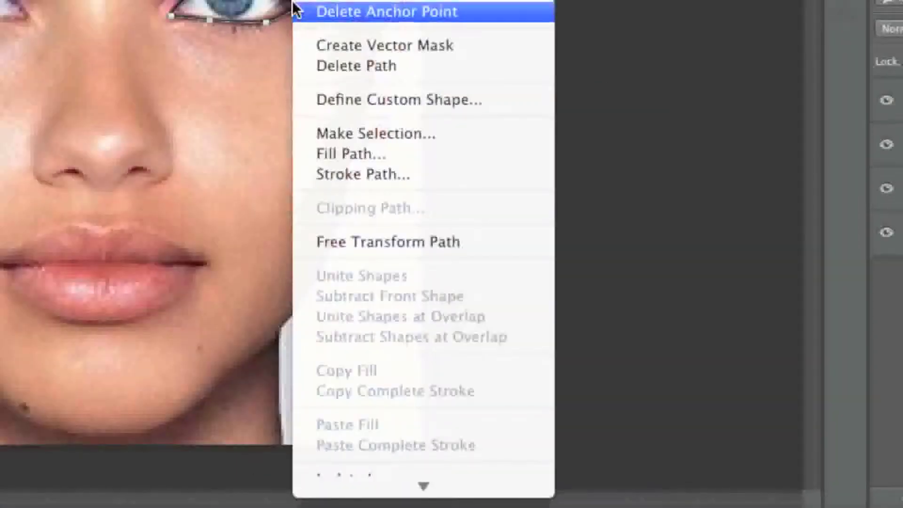
click(329, 67)
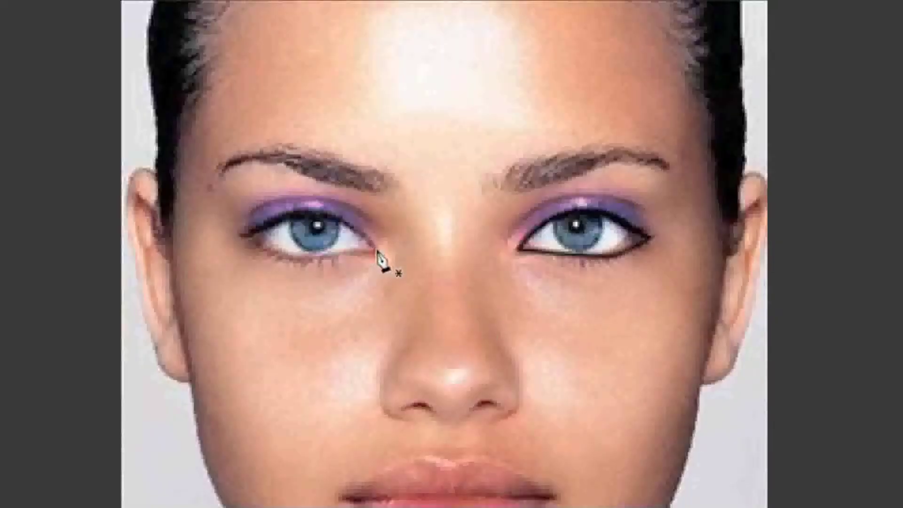
- Trace a closed Pen tool path along the upper and lower lash lines of the model's right eye
click(321, 213)
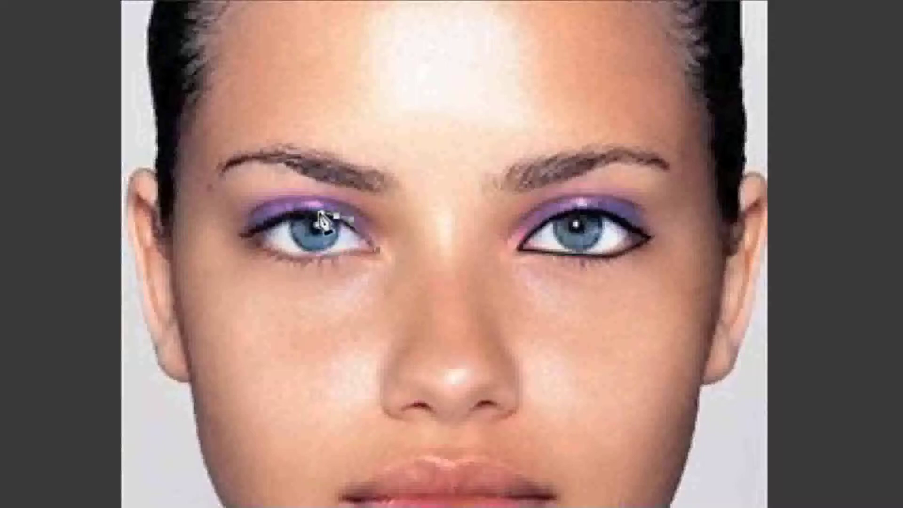
drag(280, 218, 265, 224)
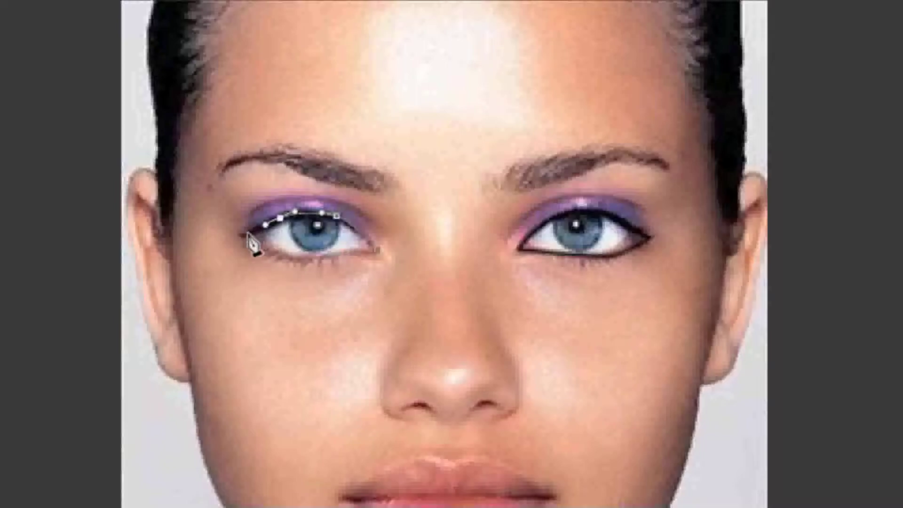
click(248, 233)
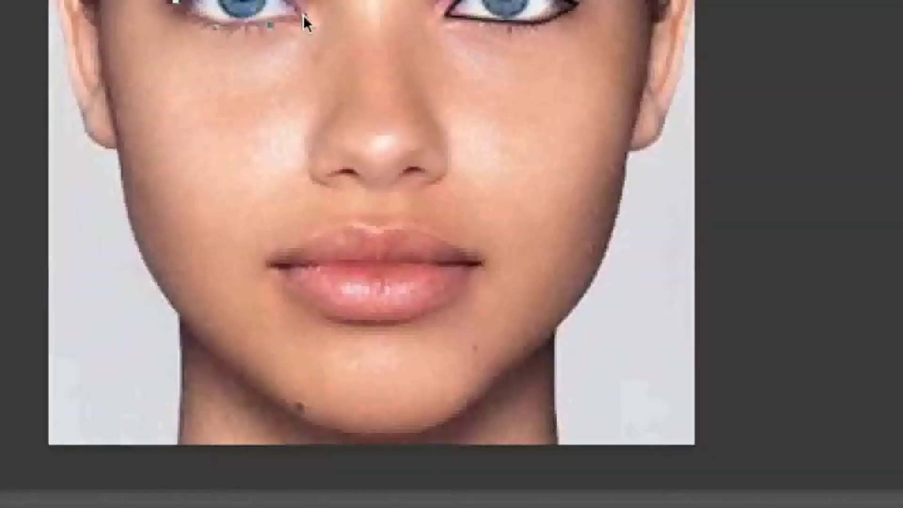
- Stroke the path around the model's right eye with the Brush, Simulate Pressure off, and delete the path
right_click(379, 250)
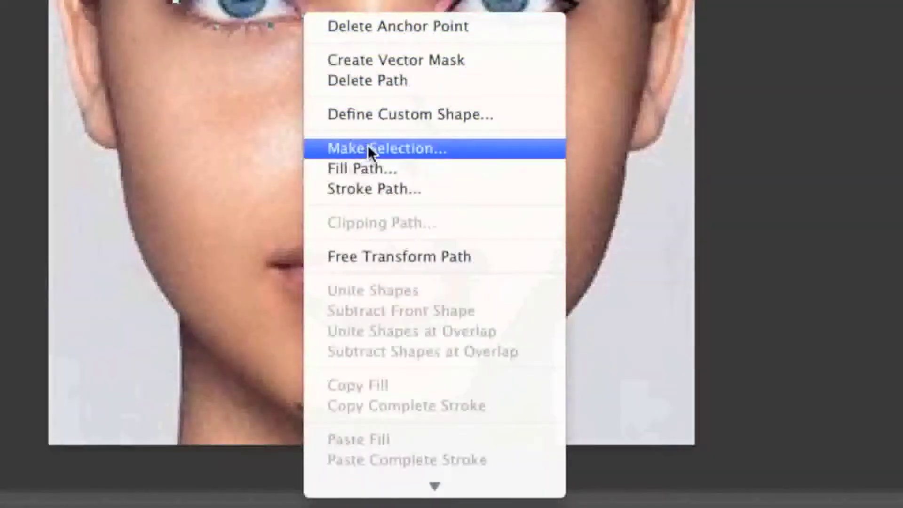
click(386, 186)
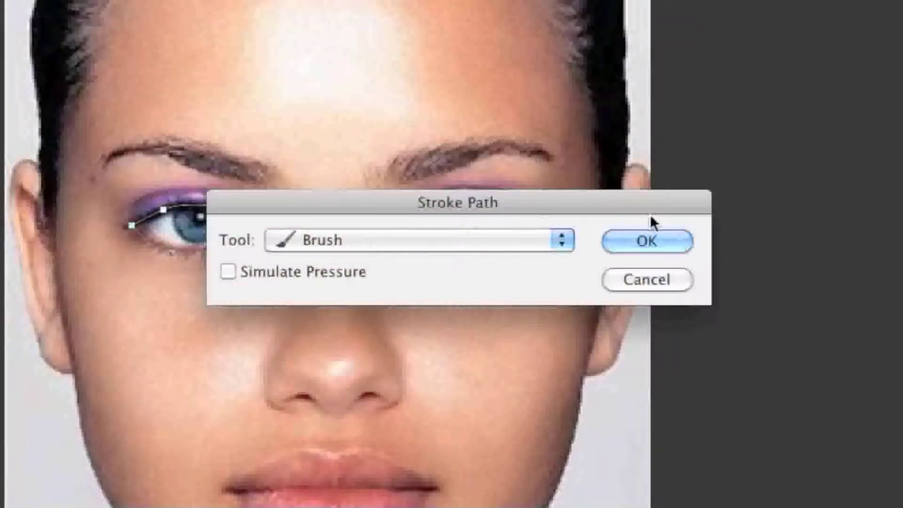
click(640, 241)
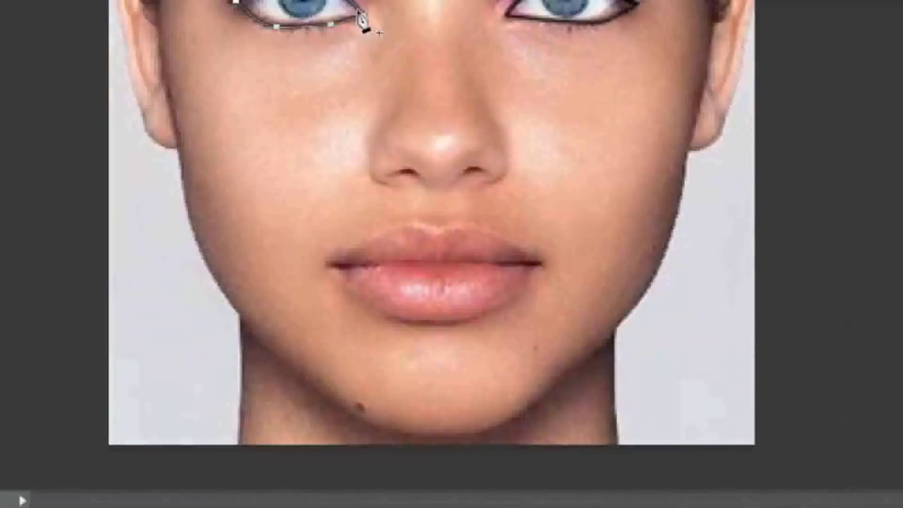
right_click(400, 228)
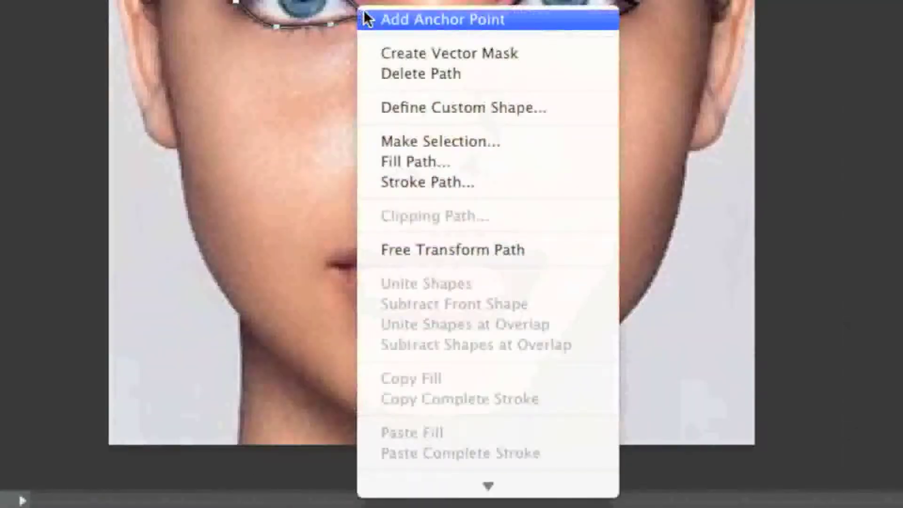
click(408, 71)
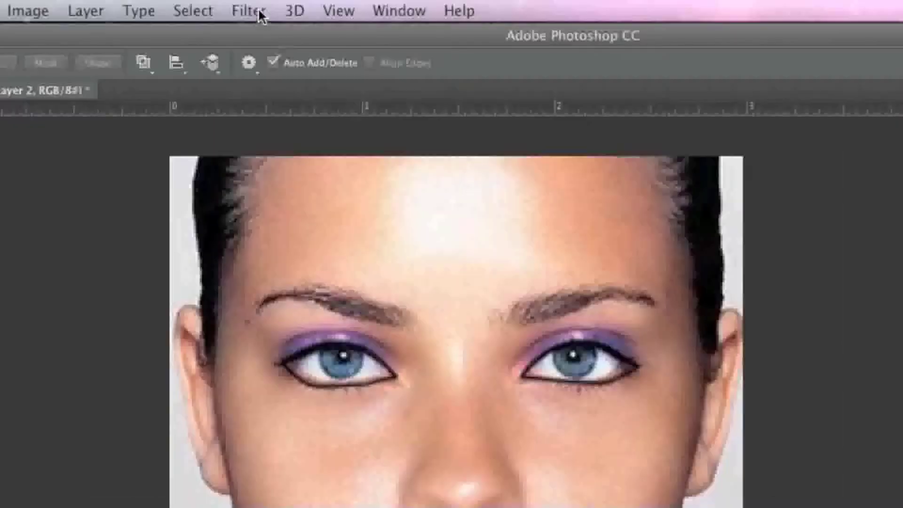
- Soften the black eyeliner layer with a Gaussian Blur of 2.0 pixels radius
click(313, 0)
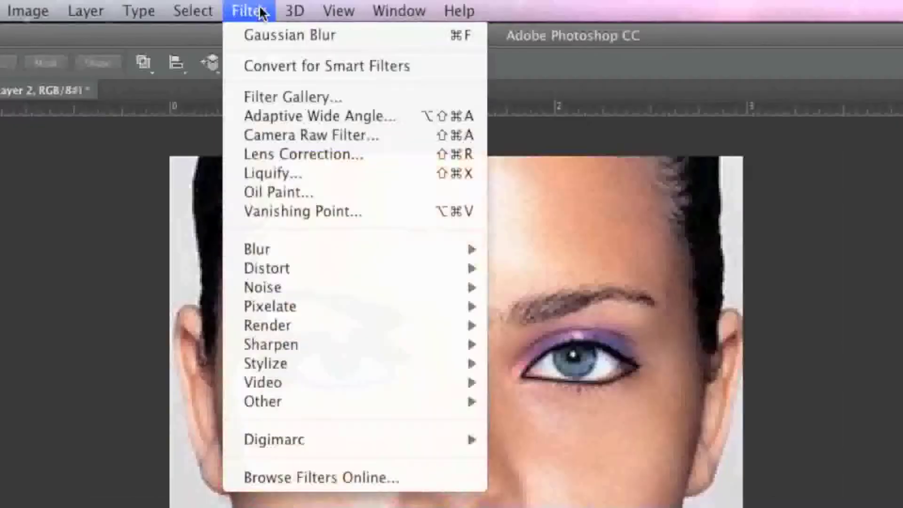
mouse_move(303, 250)
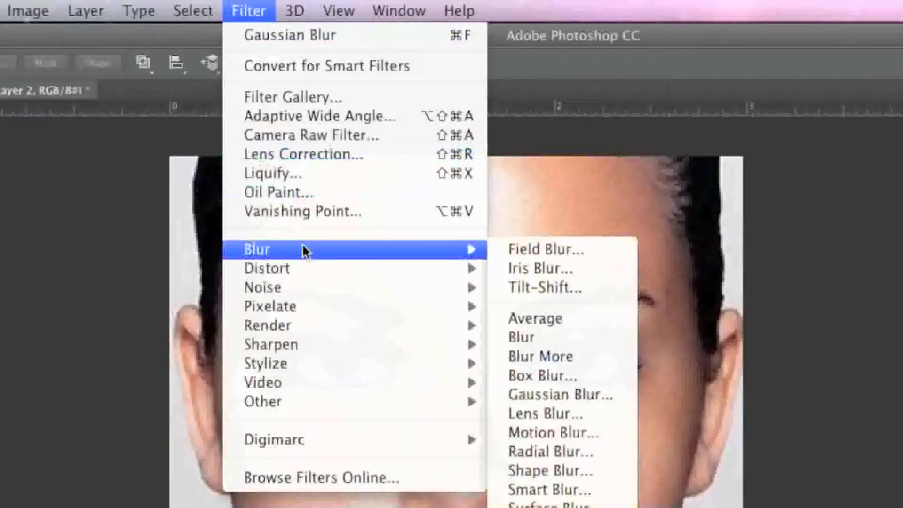
click(583, 397)
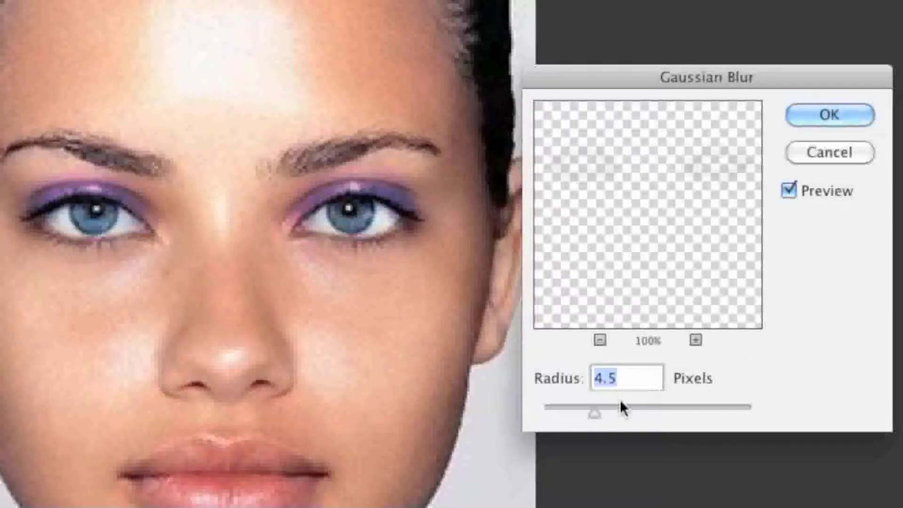
drag(591, 417, 565, 413)
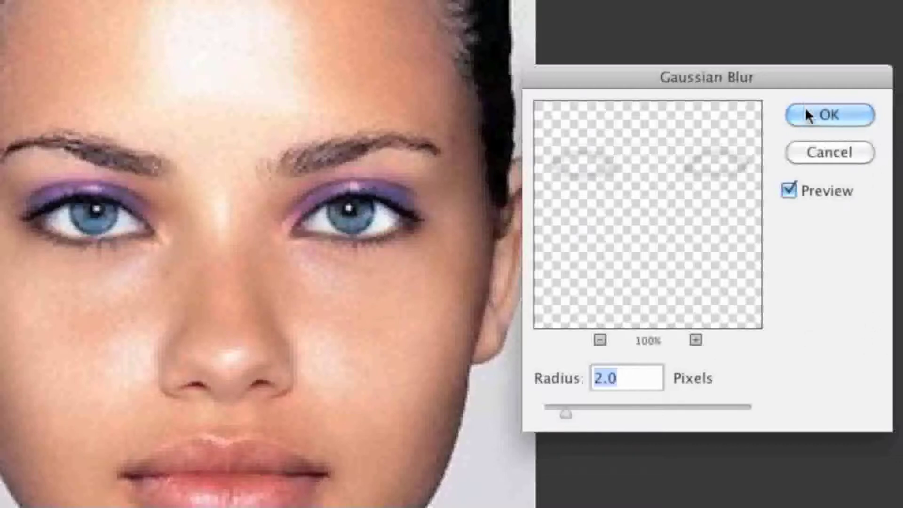
click(805, 114)
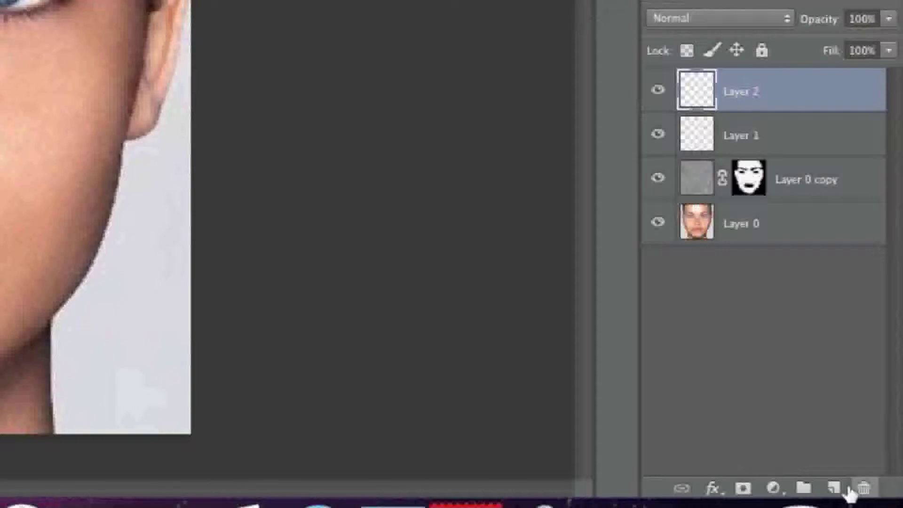
- Add a new layer above the eyeliner and trace a Pen path from the cupid's bow around the lower lip to the opposite mouth corner
click(834, 489)
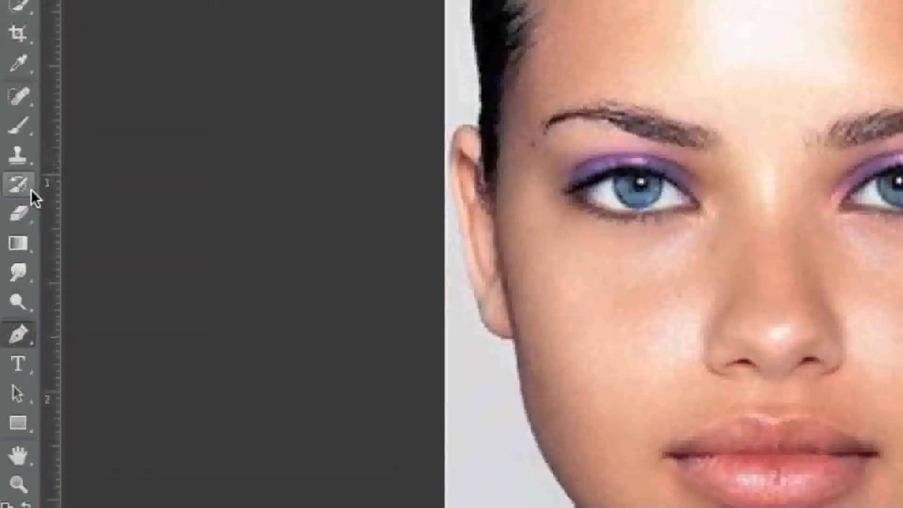
click(23, 337)
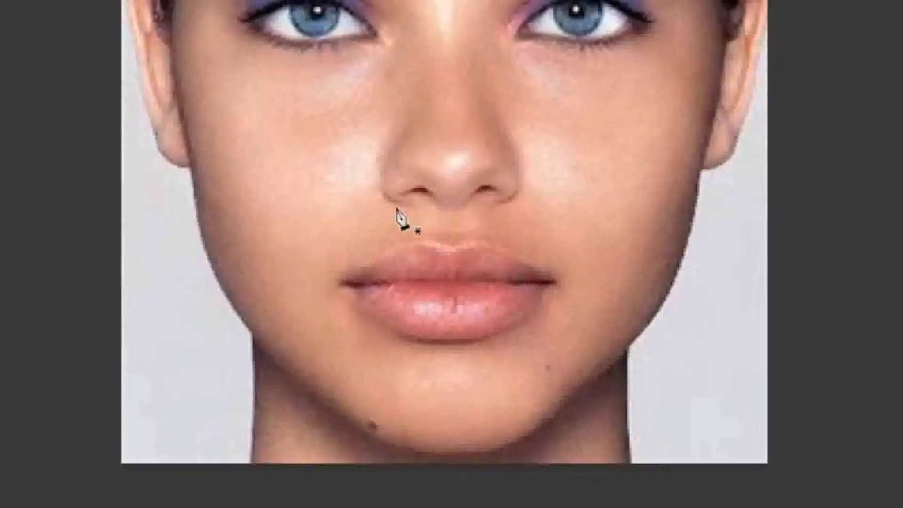
click(452, 253)
click(483, 244)
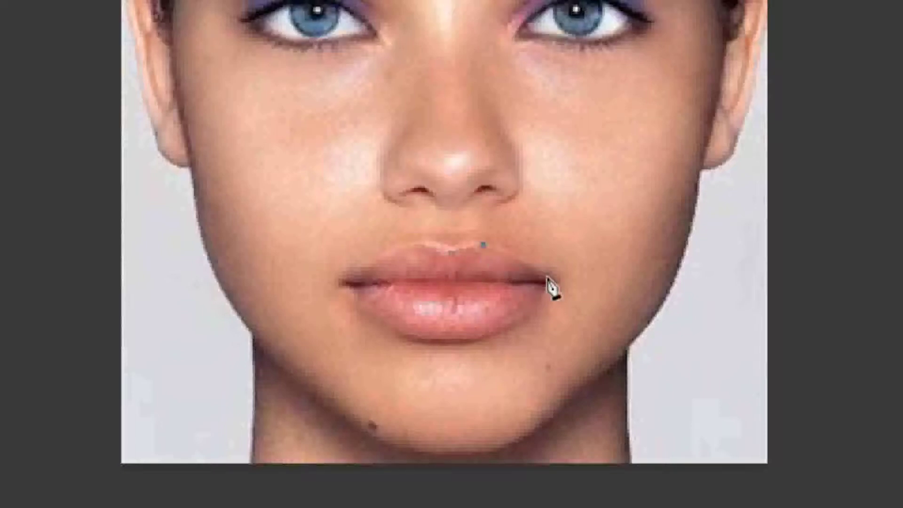
click(528, 264)
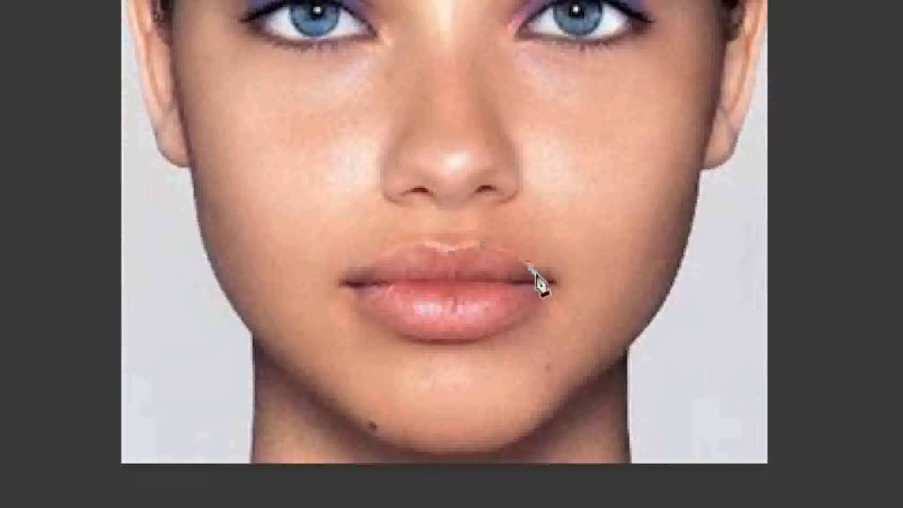
click(549, 282)
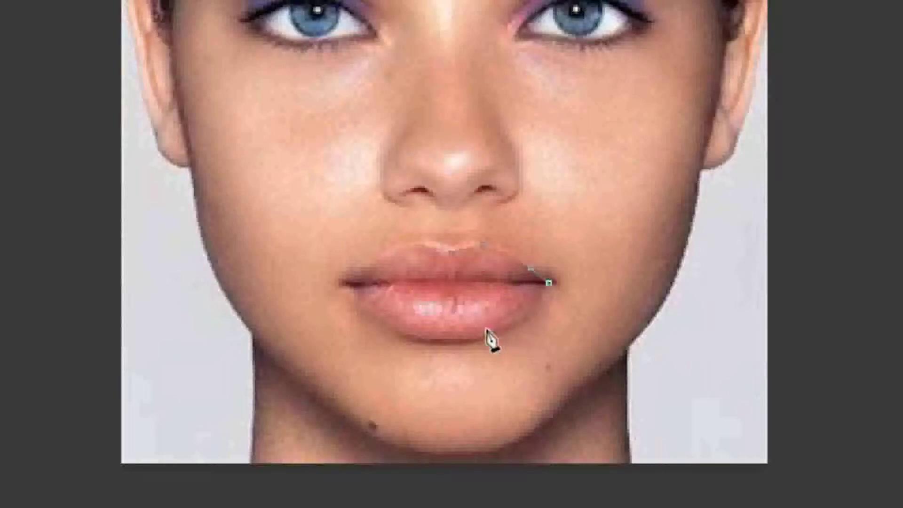
drag(467, 330, 463, 333)
drag(343, 282, 356, 295)
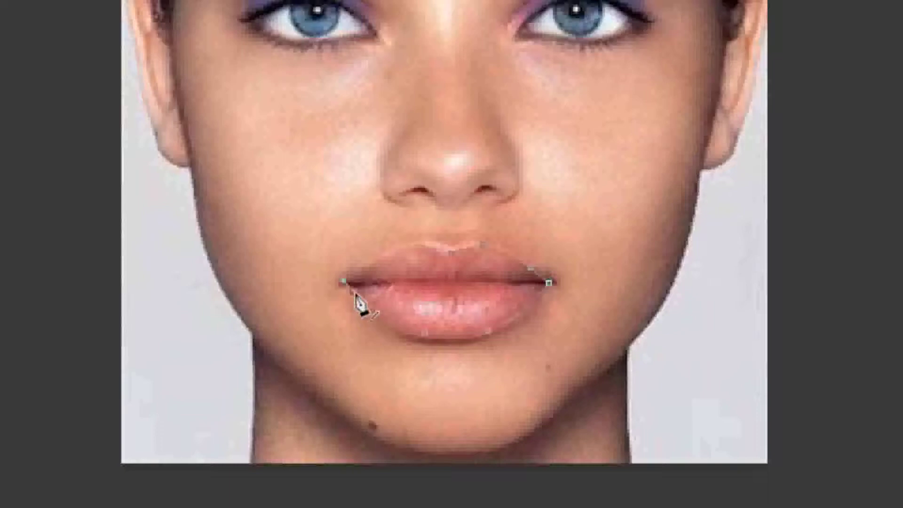
- Delete the misplaced anchor point at the mouth corner, then continue the path along the upper lip and close it at the cupid's bow
right_click(357, 296)
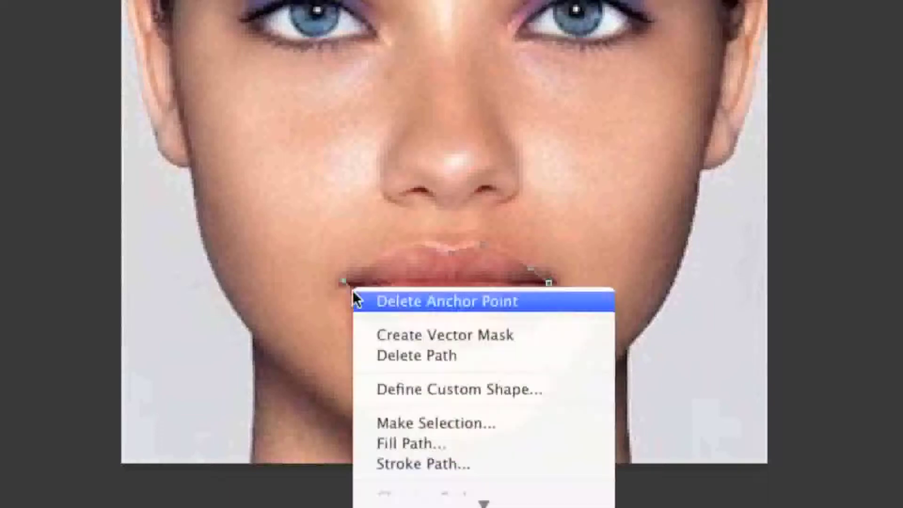
click(360, 301)
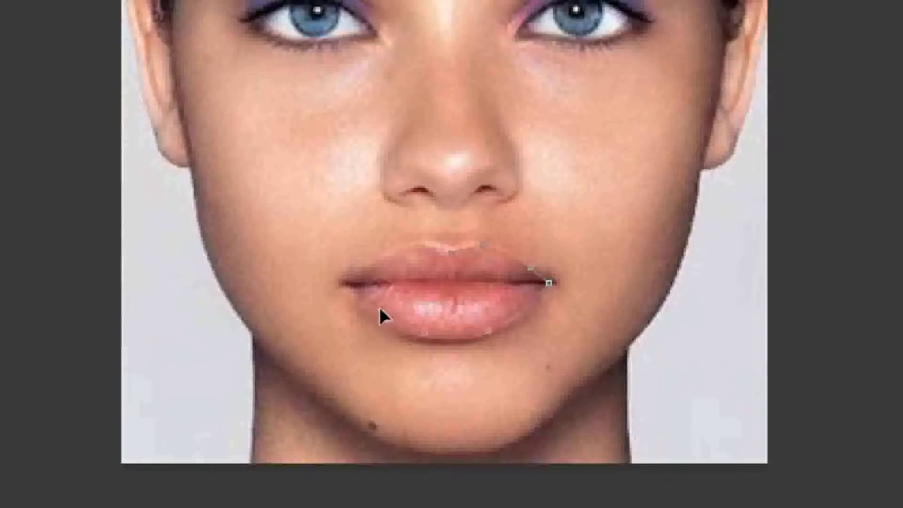
click(350, 286)
click(402, 251)
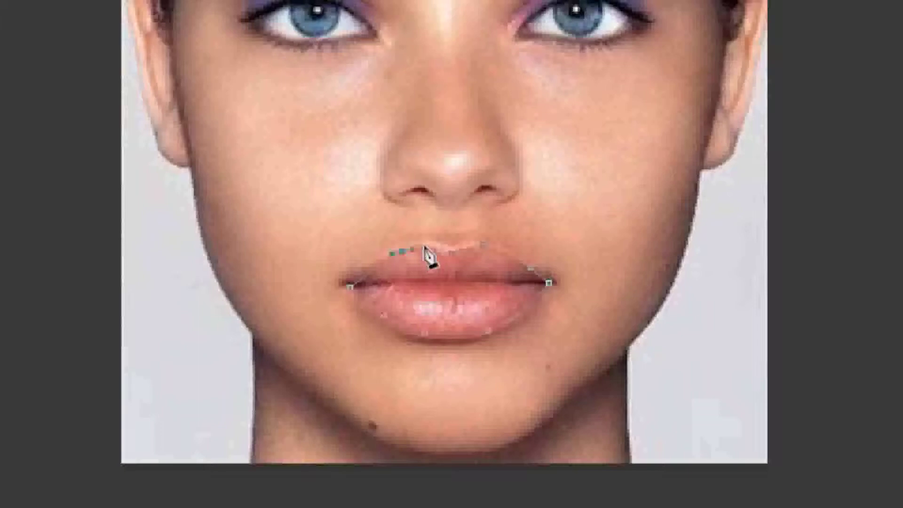
click(426, 246)
click(452, 253)
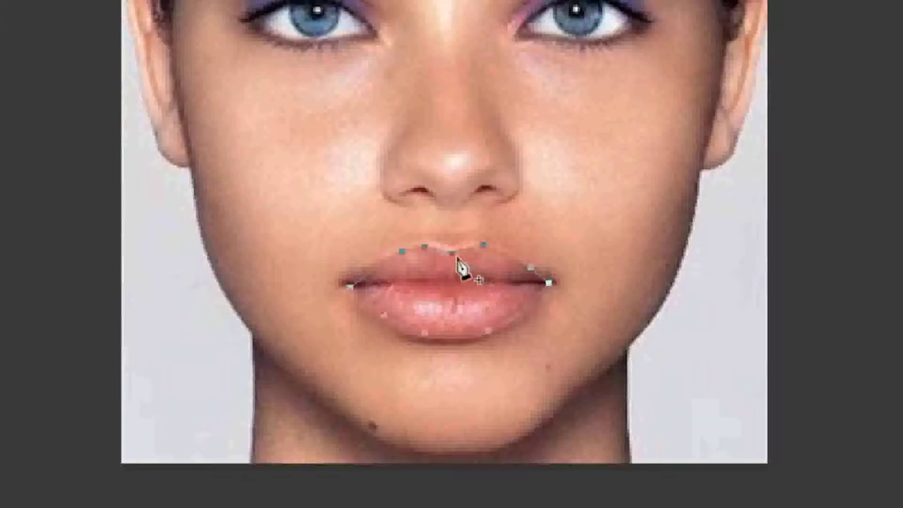
- Convert the lip path into a new anti-aliased selection with a feather radius of 0 pixels
right_click(453, 257)
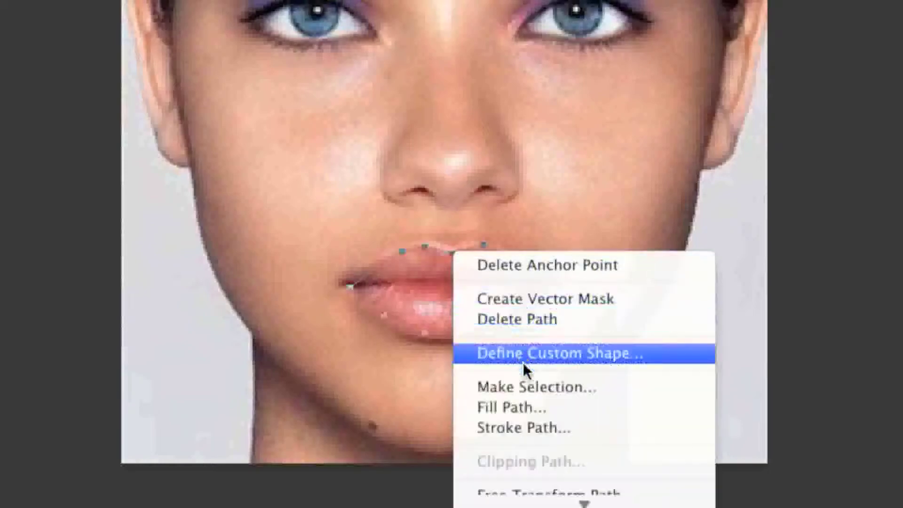
click(530, 392)
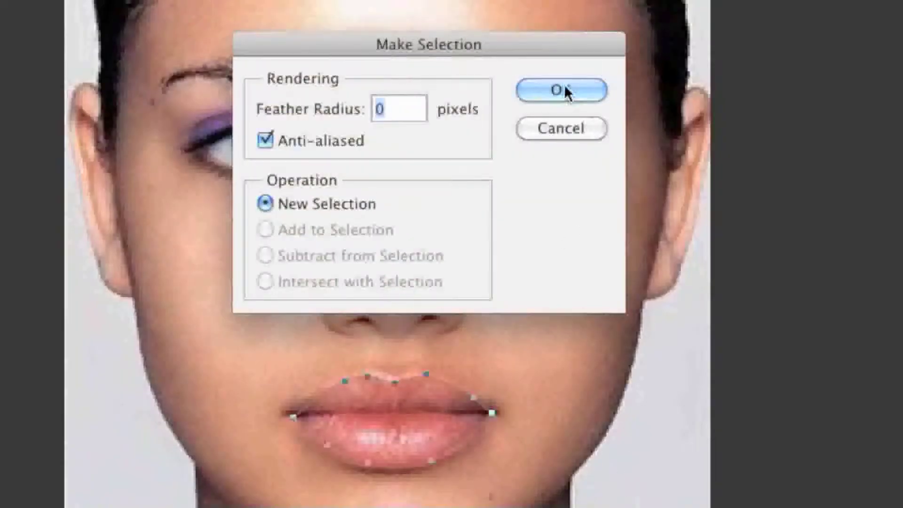
click(564, 90)
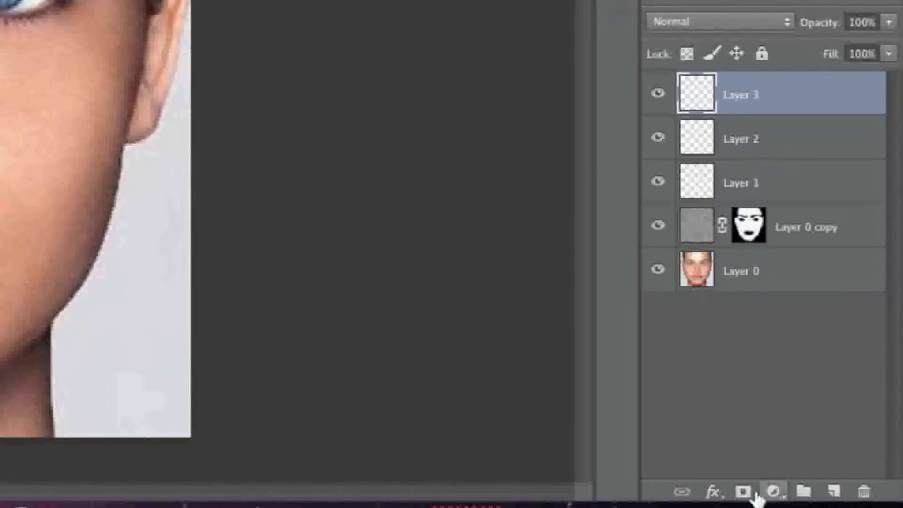
- Add a Hue/Saturation adjustment layer in Normal mode at 100% opacity, masked to the lip selection
click(773, 493)
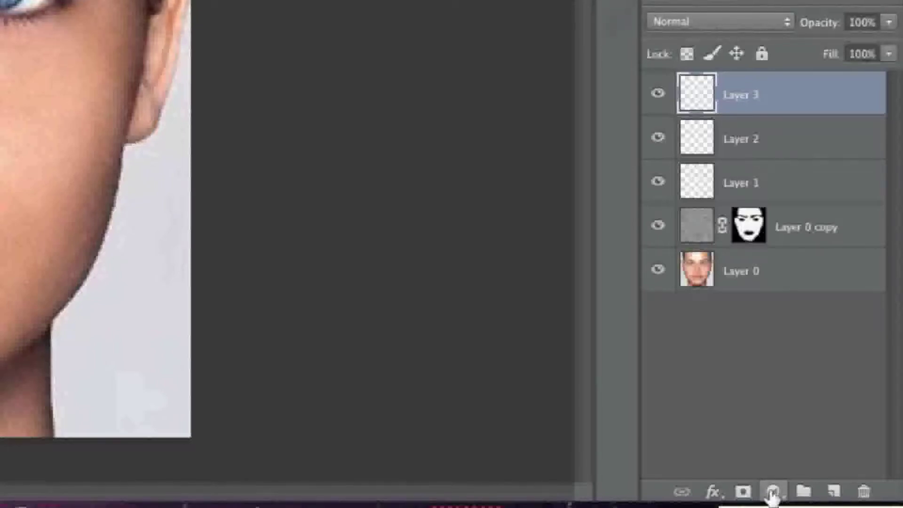
click(773, 493)
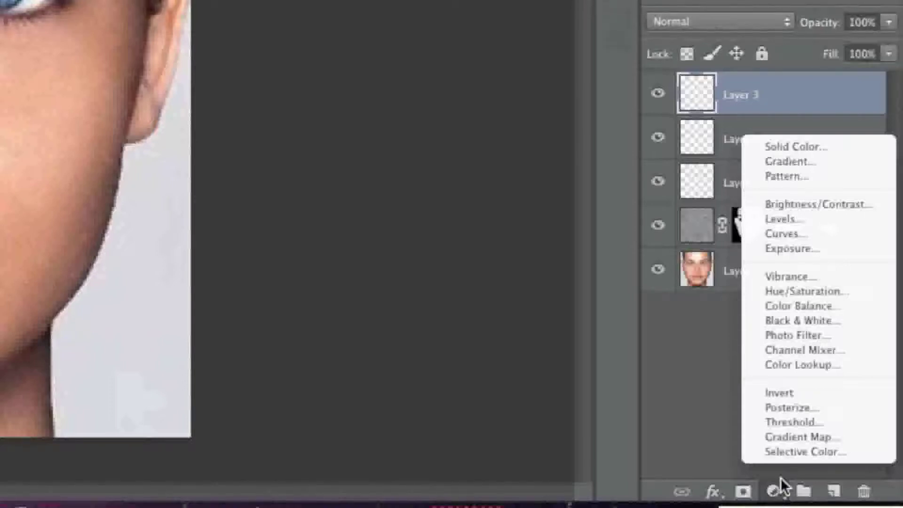
alt+click(810, 291)
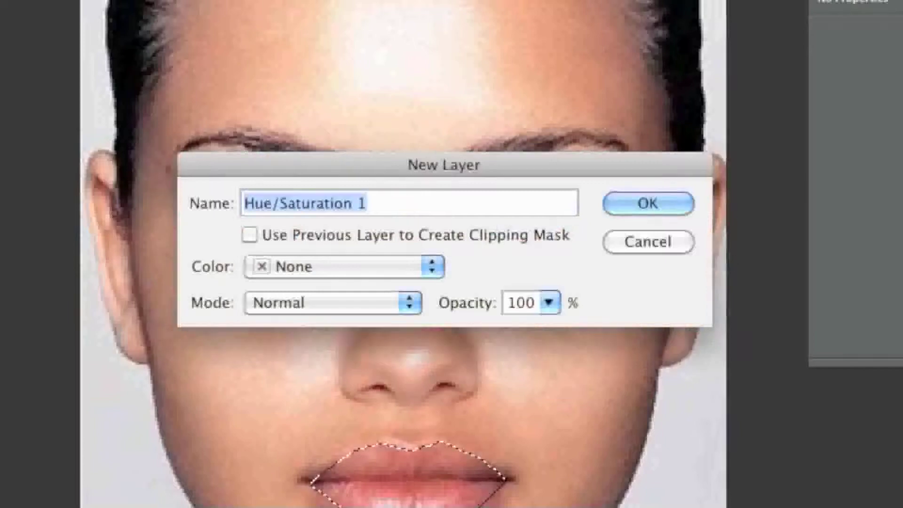
click(672, 205)
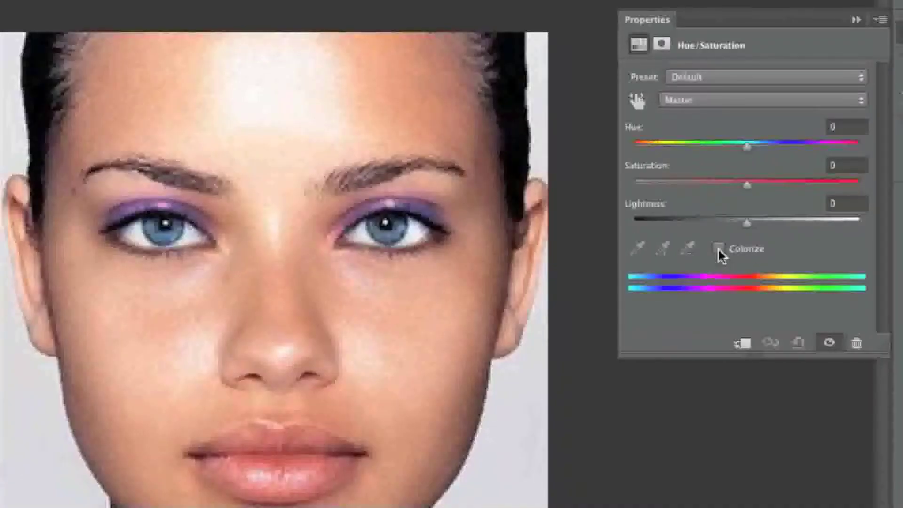
- Colorize the lips pink with the Hue/Saturation layer, using a hue of 334 and a saturation of 68
click(719, 250)
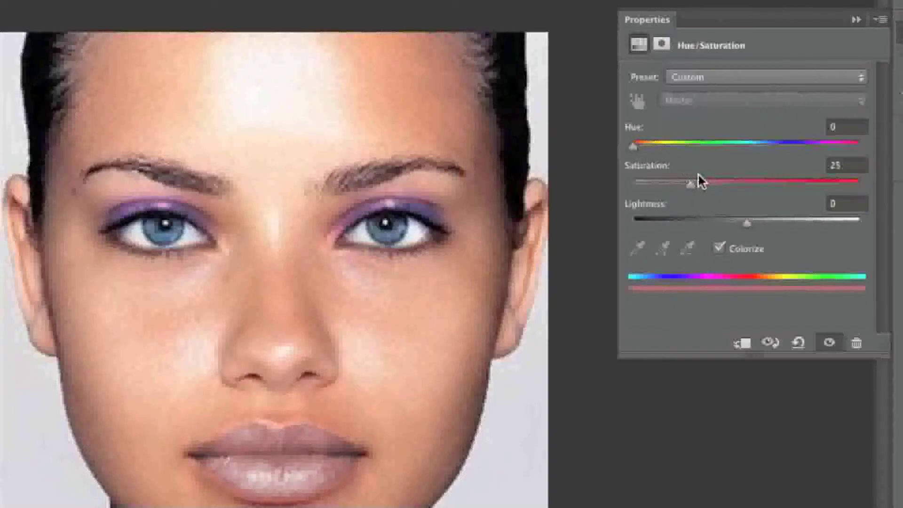
drag(727, 189, 781, 179)
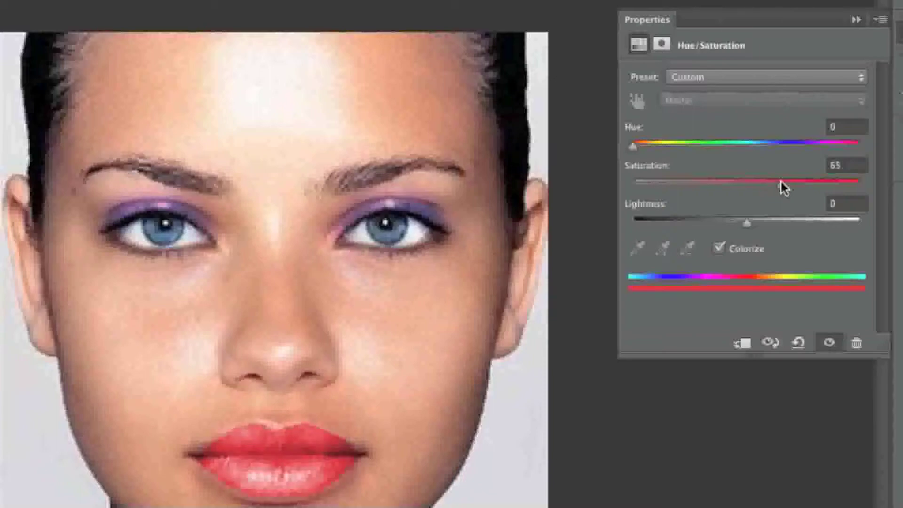
drag(636, 148, 828, 147)
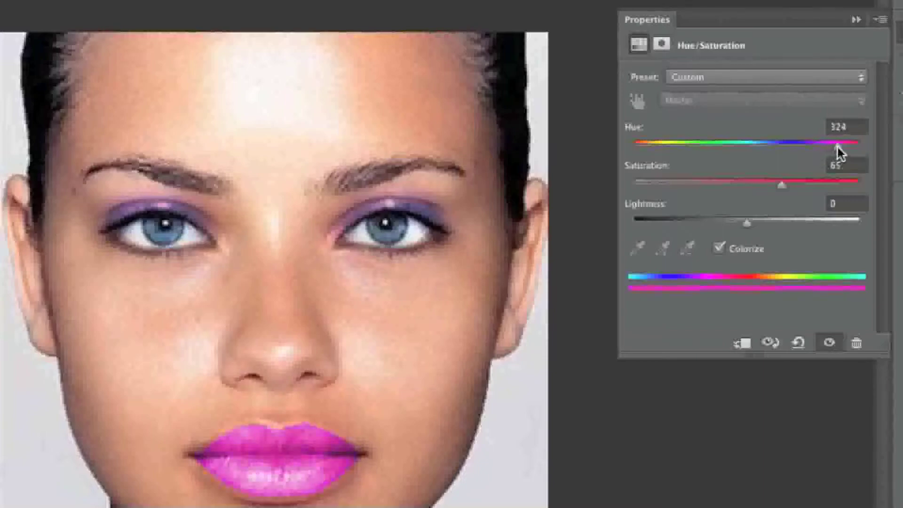
drag(845, 150, 843, 150)
drag(784, 185, 789, 185)
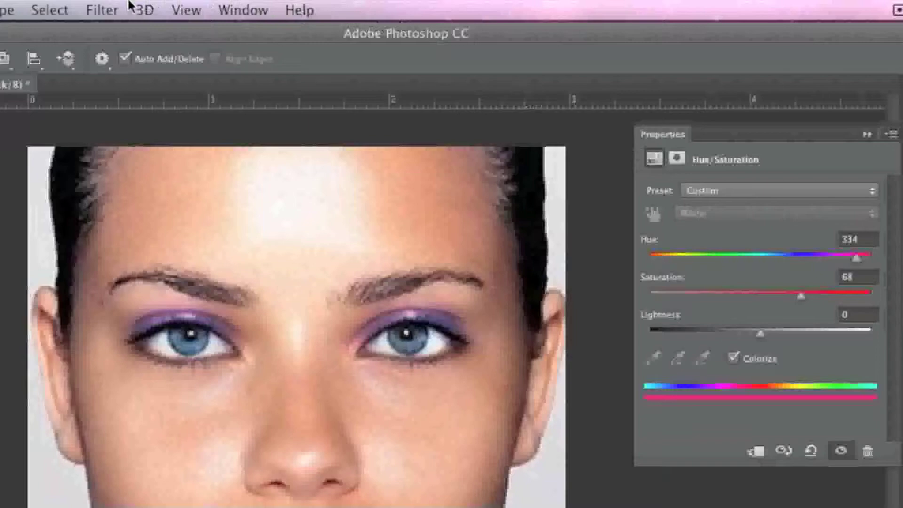
- Soften the lip mask with a Gaussian Blur of 3.5 pixels radius and lower the adjustment layer's opacity to 80%
click(98, 10)
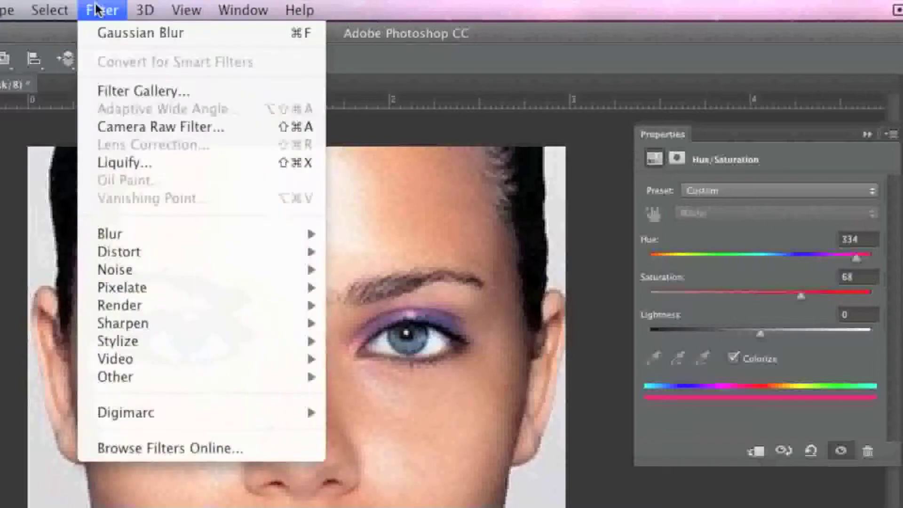
mouse_move(111, 234)
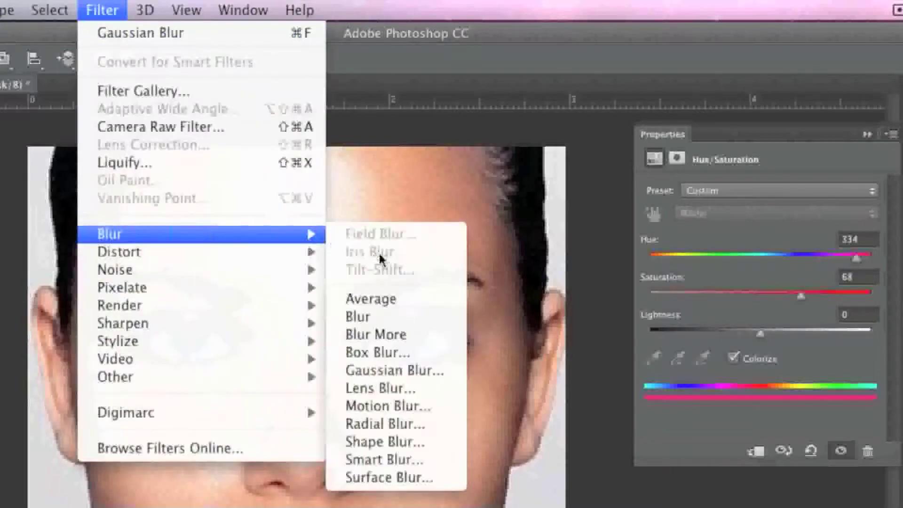
click(417, 370)
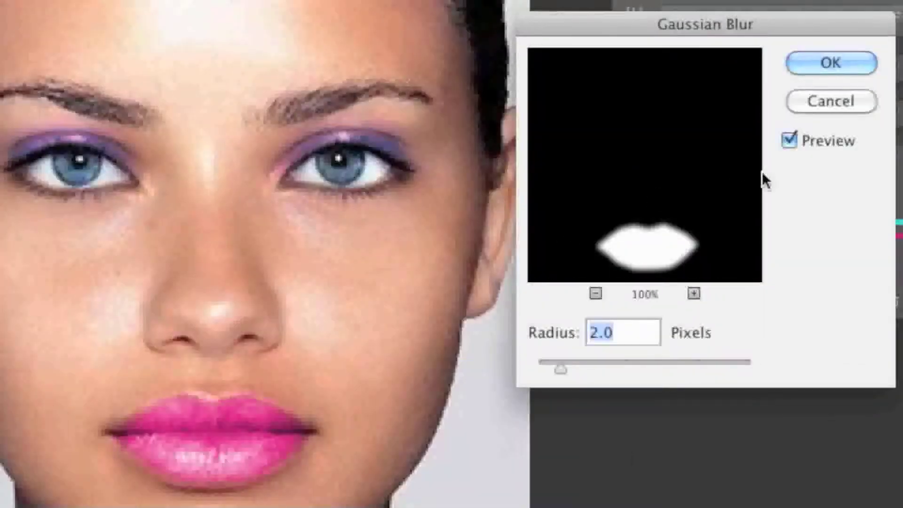
drag(557, 372, 585, 367)
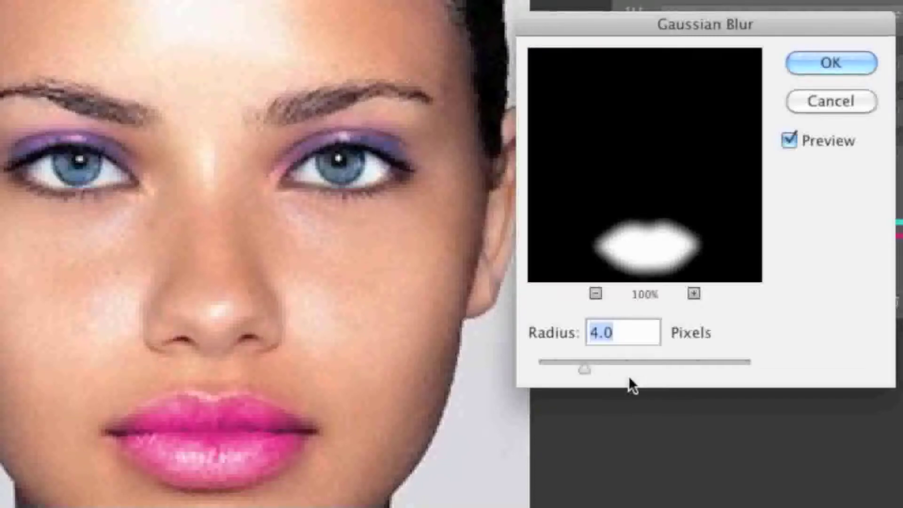
drag(588, 371, 578, 370)
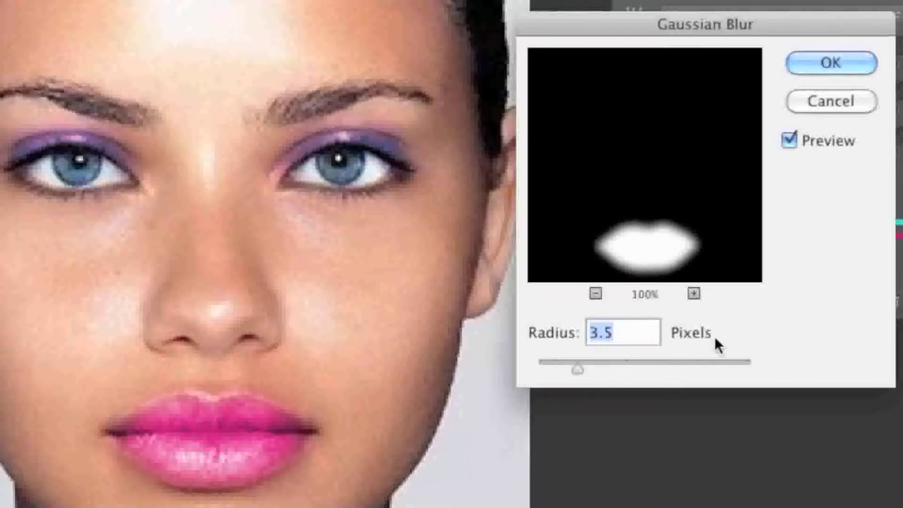
click(840, 61)
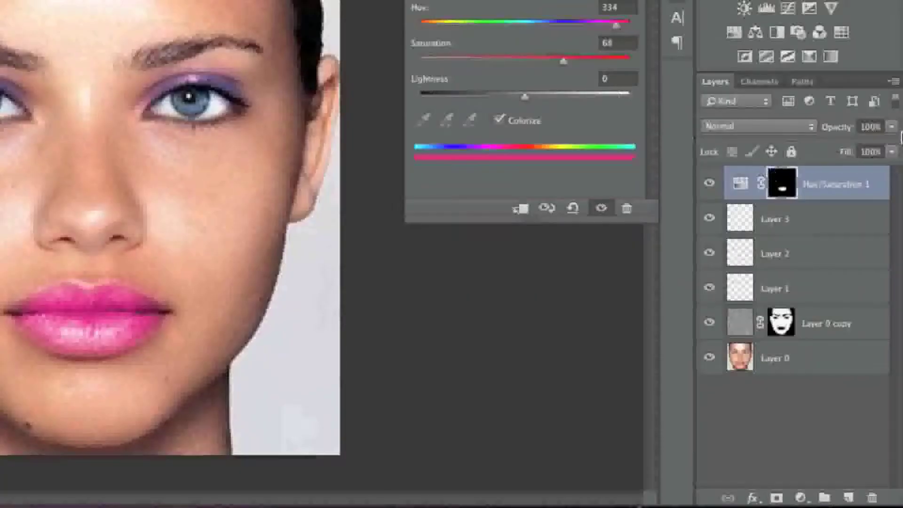
click(892, 127)
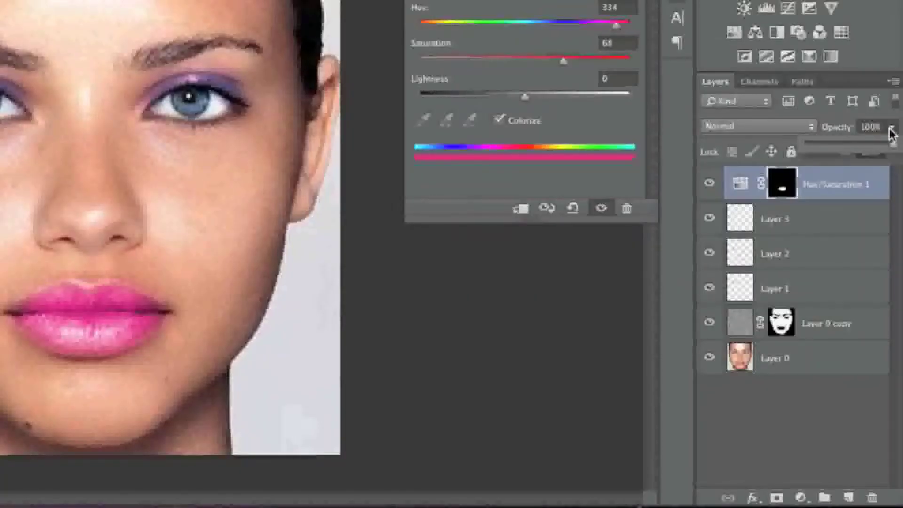
drag(894, 152, 883, 151)
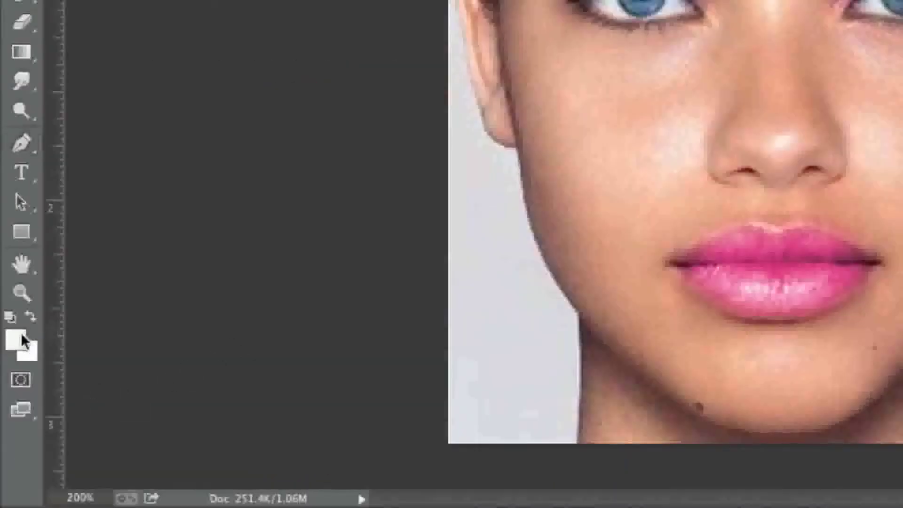
- Set the foreground color to black (000000)
click(10, 410)
text(00000)
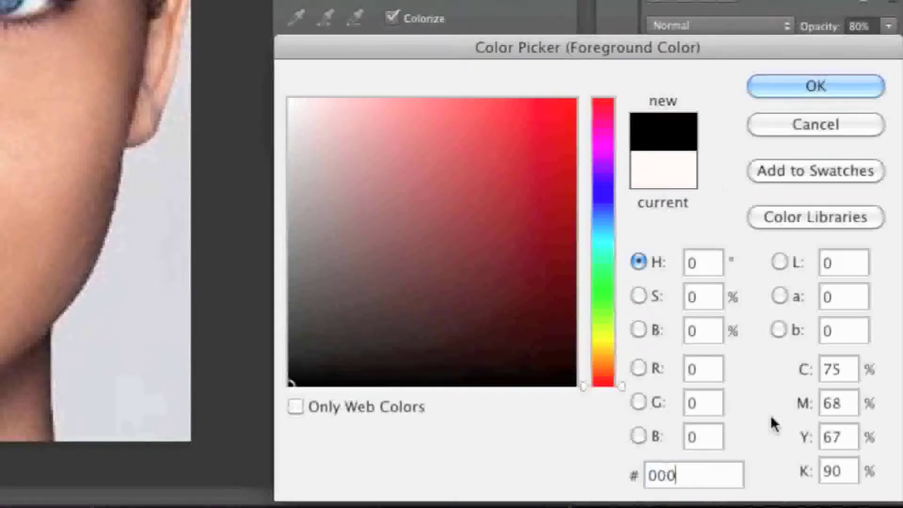
text(0)
click(790, 86)
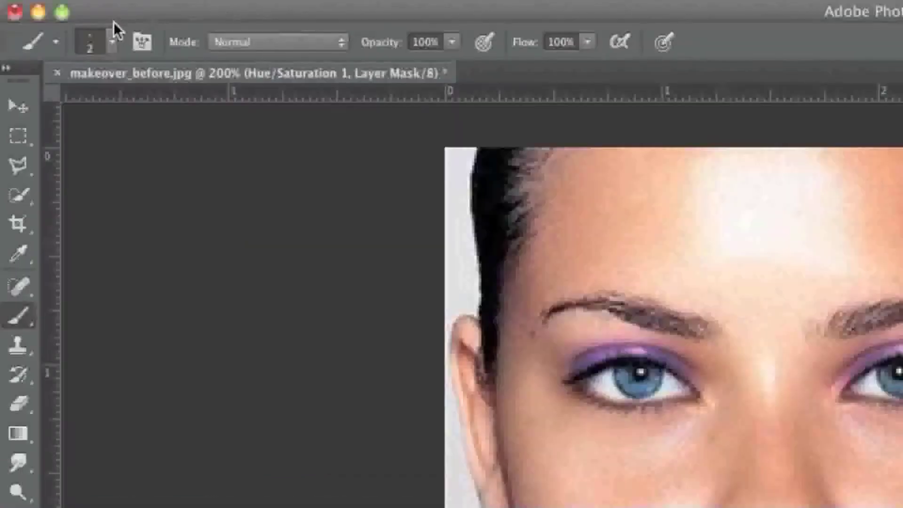
- Set up a Soft Round brush at 51 px with 0% hardness, 100% opacity and airbrush-style build-up enabled
click(65, 23)
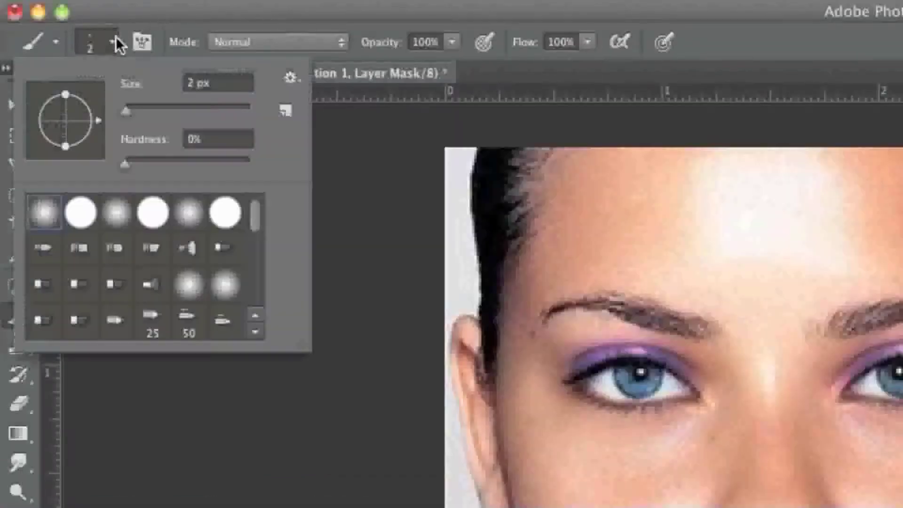
click(73, 65)
drag(128, 115, 155, 116)
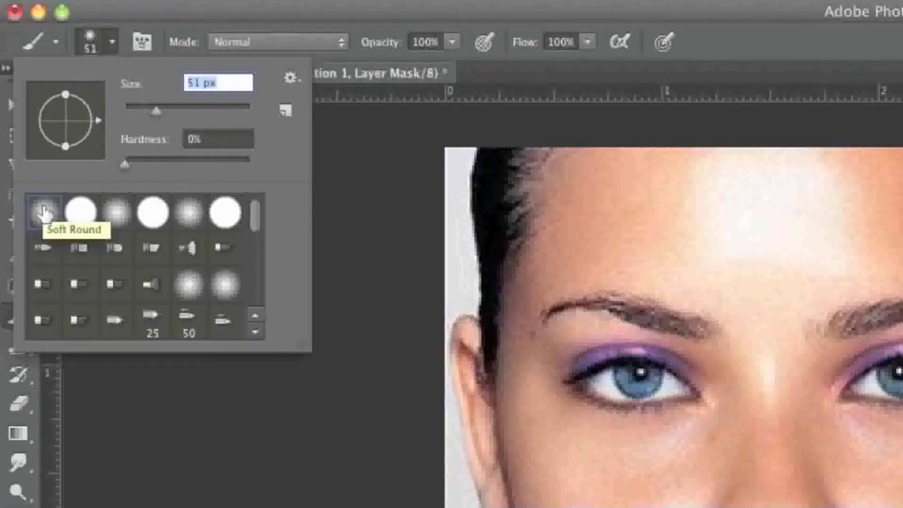
click(450, 36)
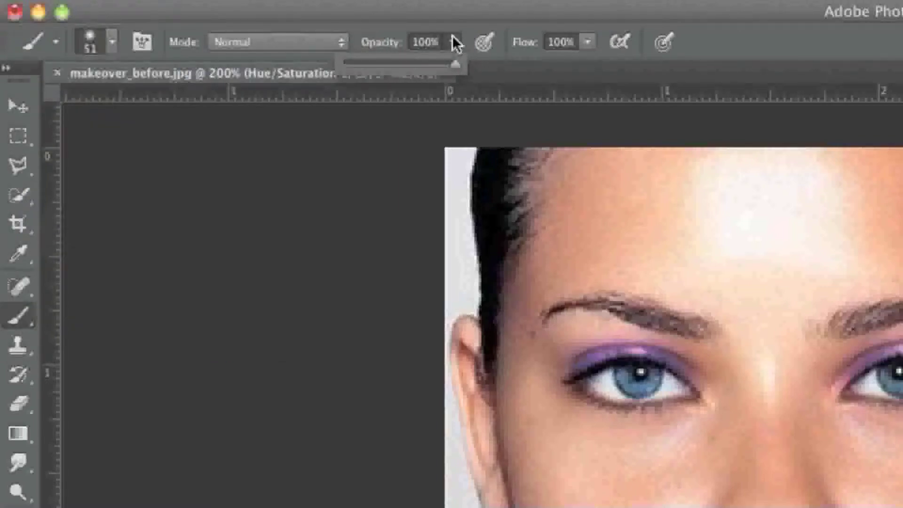
click(626, 43)
click(626, 43)
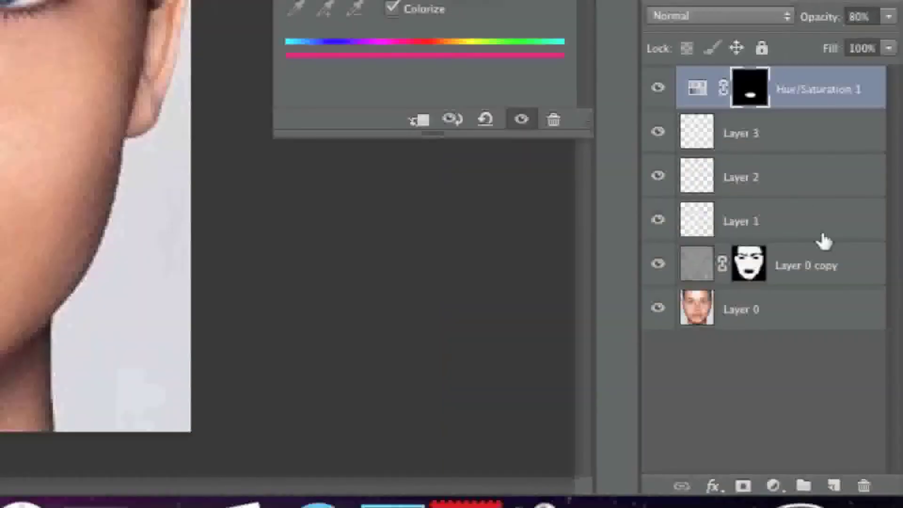
- Add a new layer above the Hue/Saturation layer and choose light pink faa9f7 as the foreground color
click(835, 487)
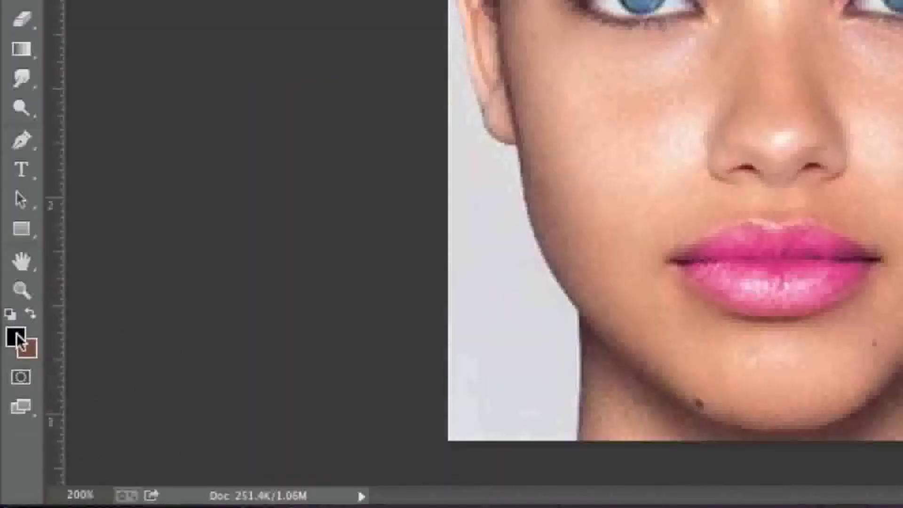
click(17, 340)
click(607, 151)
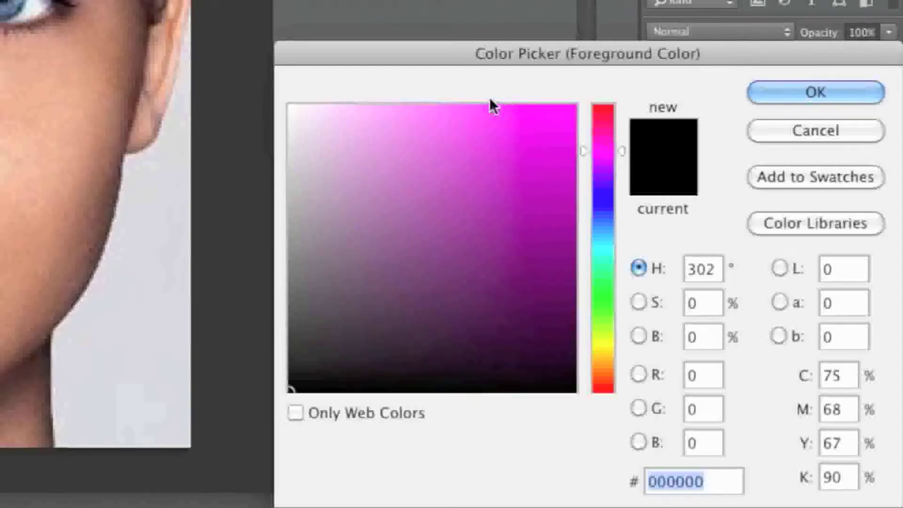
mouse_move(604, 157)
mouse_down()
mouse_move(606, 139)
mouse_move(611, 151)
mouse_move(604, 150)
mouse_up()
mouse_move(476, 109)
mouse_down()
mouse_move(353, 111)
mouse_move(387, 112)
mouse_up()
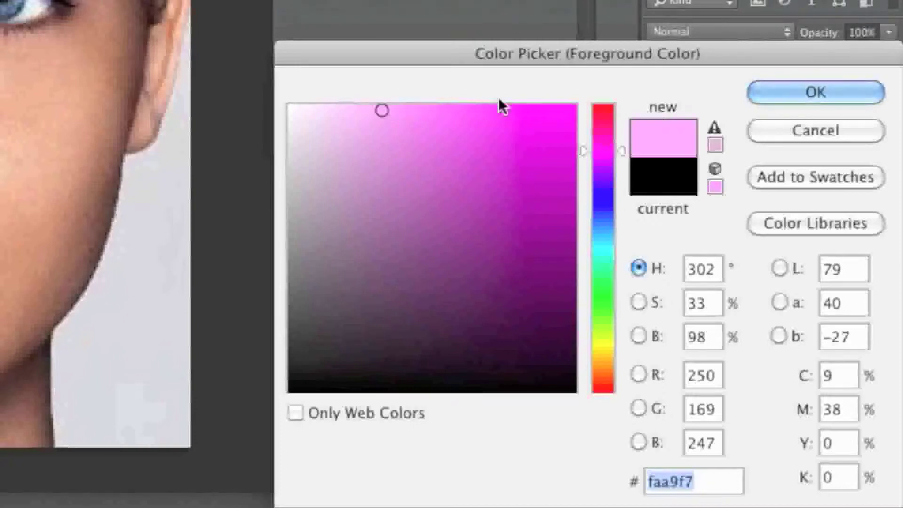
click(813, 85)
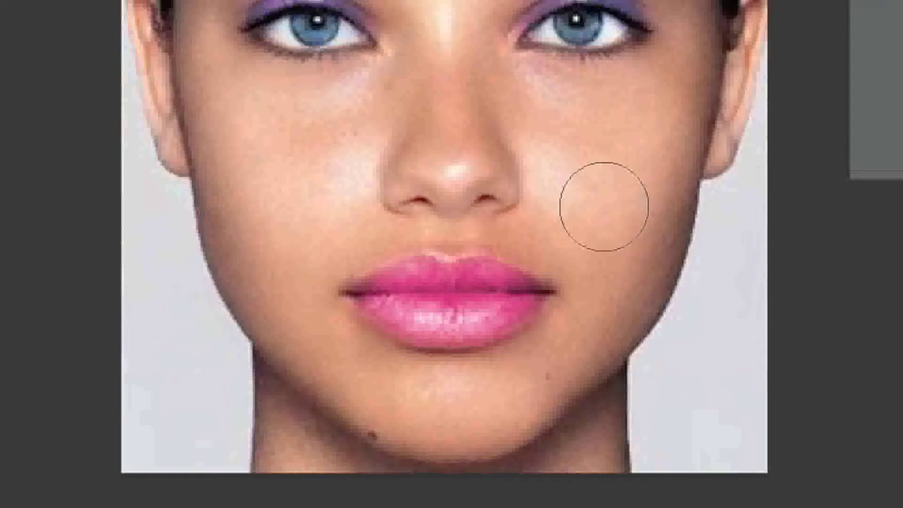
- Paint soft pink blush patches diagonally along both cheekbones on the new layer
drag(605, 202, 645, 152)
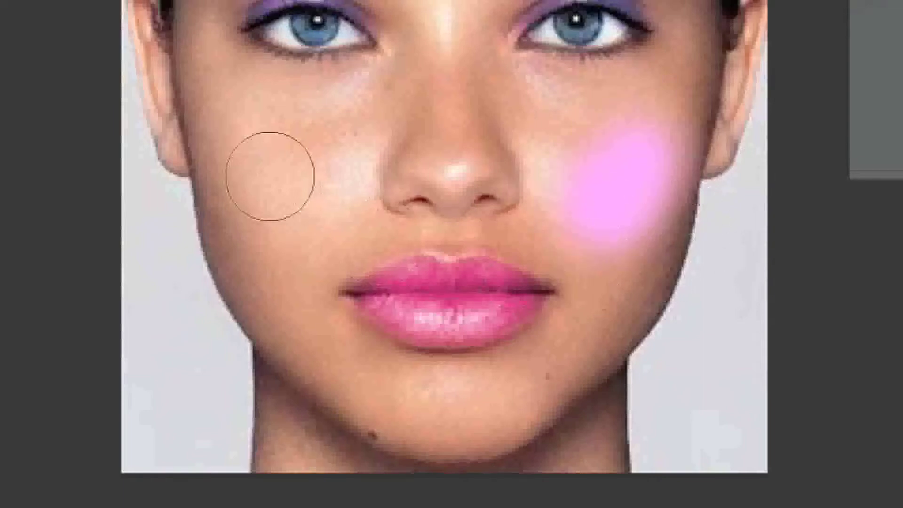
drag(238, 142, 289, 197)
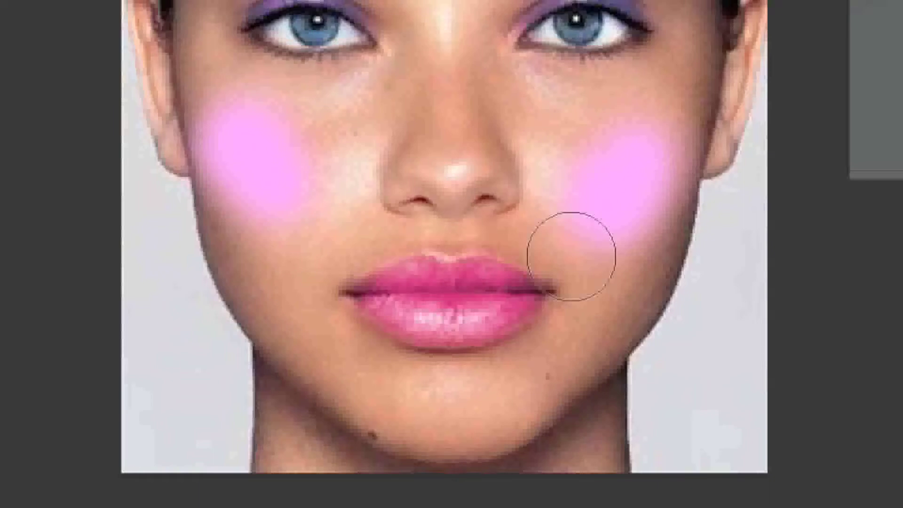
mouse_move(572, 256)
mouse_down()
mouse_move(648, 136)
mouse_move(674, 120)
mouse_move(678, 141)
mouse_up()
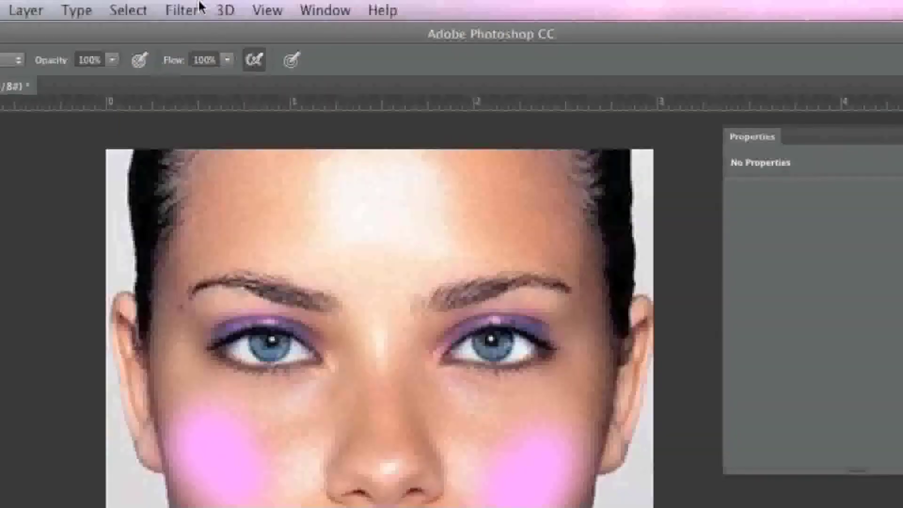
- Blur the blush layer with a Gaussian Blur of 9.5 pixels radius and set its blending mode to Overlay
click(182, 9)
mouse_move(233, 239)
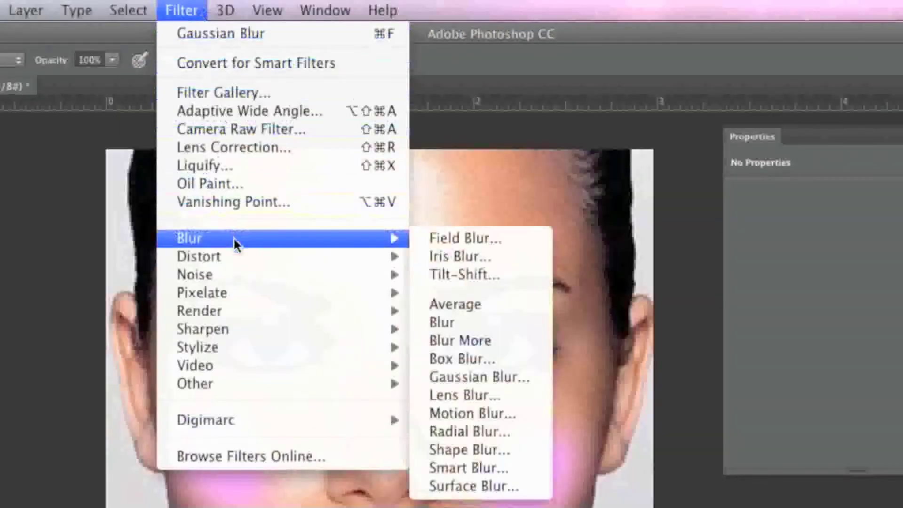
click(473, 378)
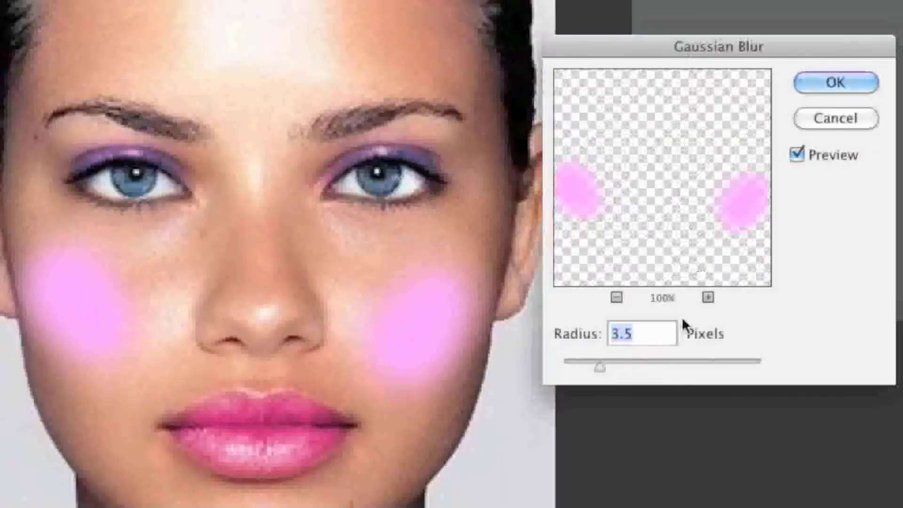
drag(611, 370, 639, 367)
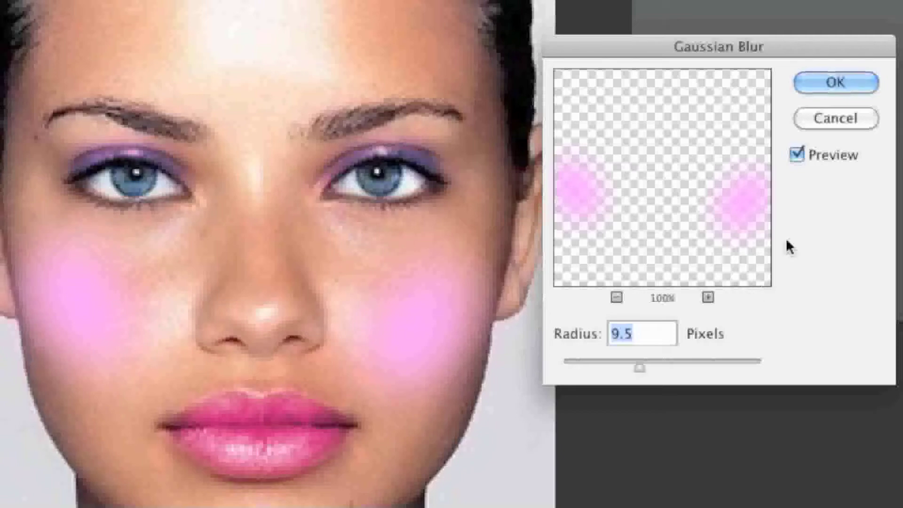
click(836, 83)
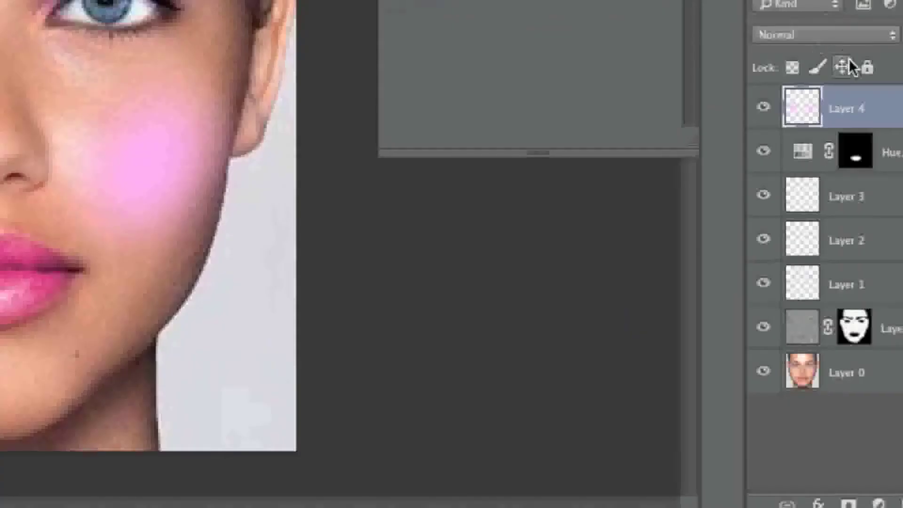
click(823, 35)
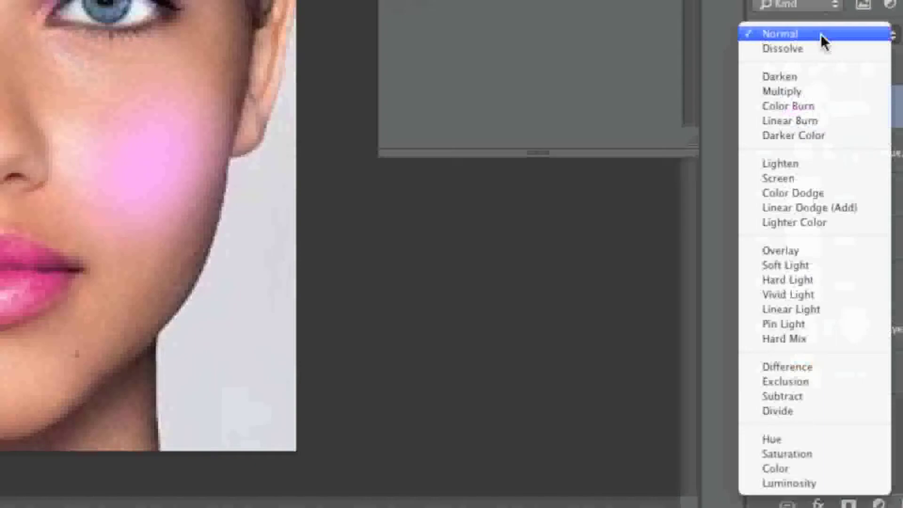
click(792, 250)
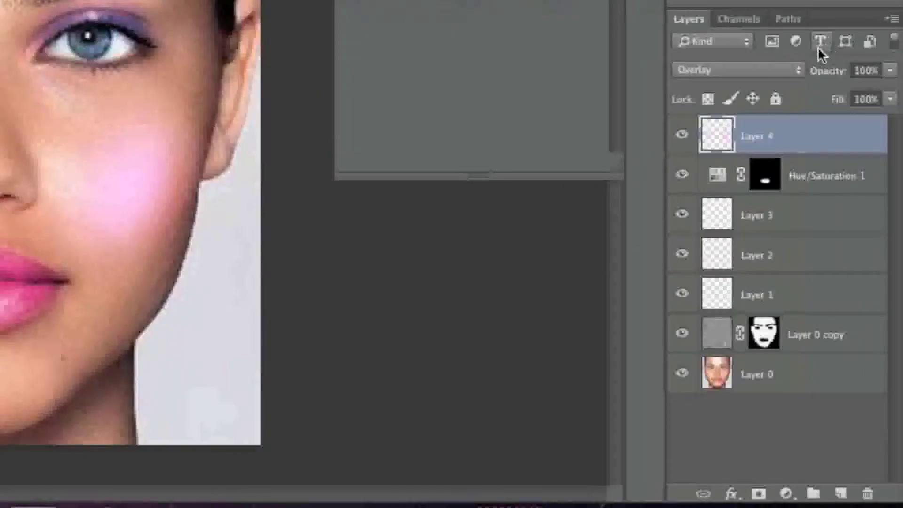
- Lower the blush layer's opacity to slightly below 37% to soften the pink on the cheeks
click(888, 71)
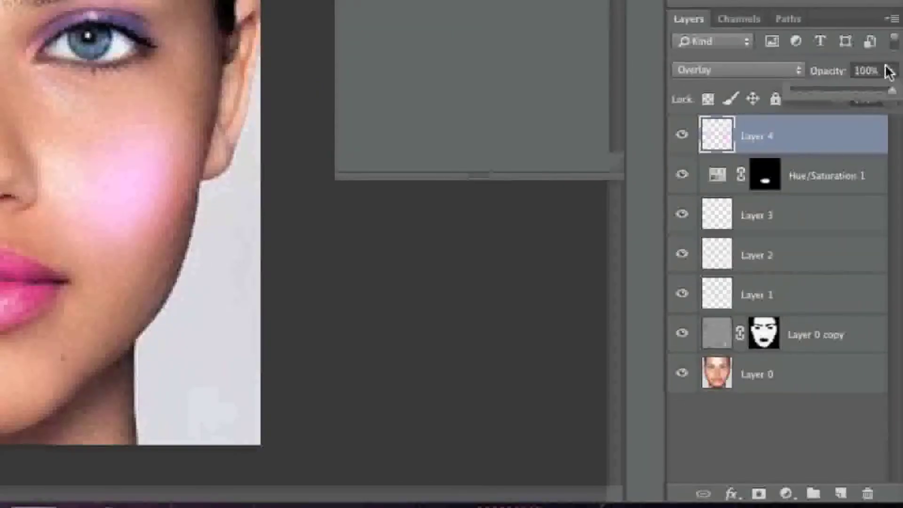
drag(890, 93, 830, 98)
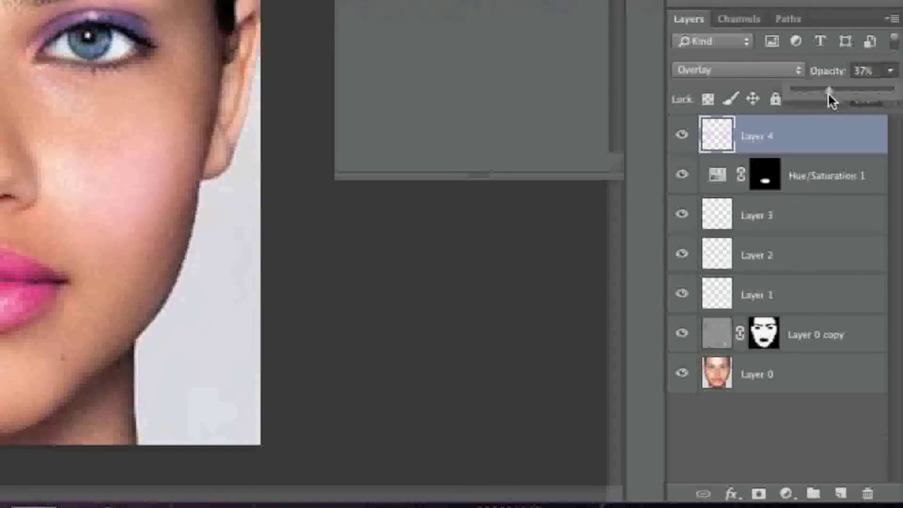
drag(829, 98, 827, 97)
drag(826, 97, 822, 98)
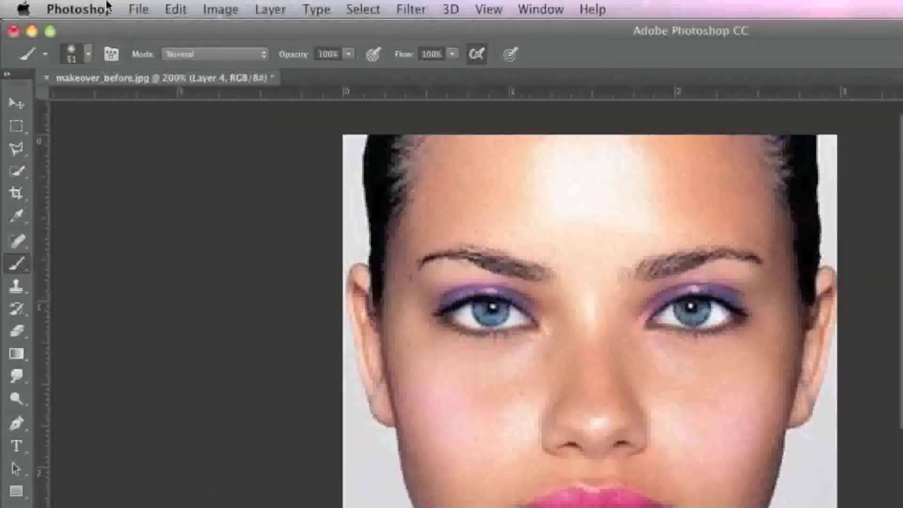
- Save the layered makeover in Photoshop format as makeover_after.psd in the photoshop_cc_artwork folder
click(101, 0)
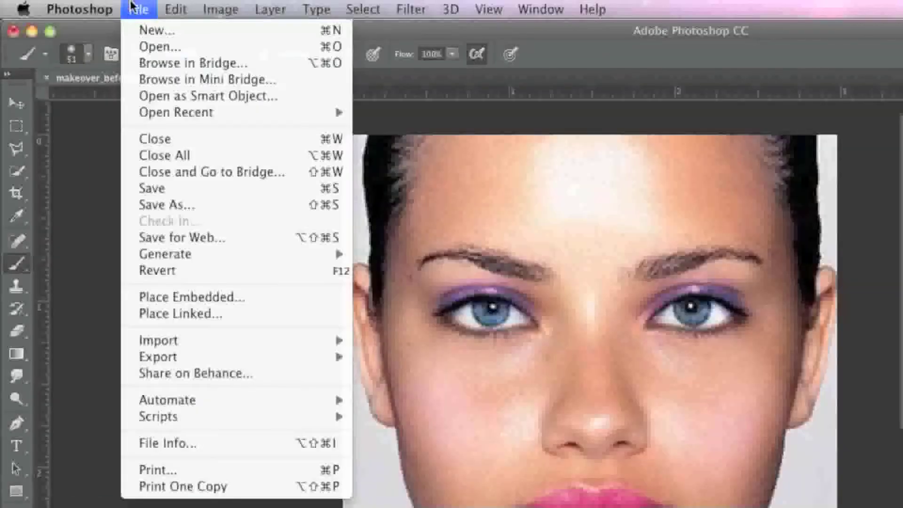
click(190, 207)
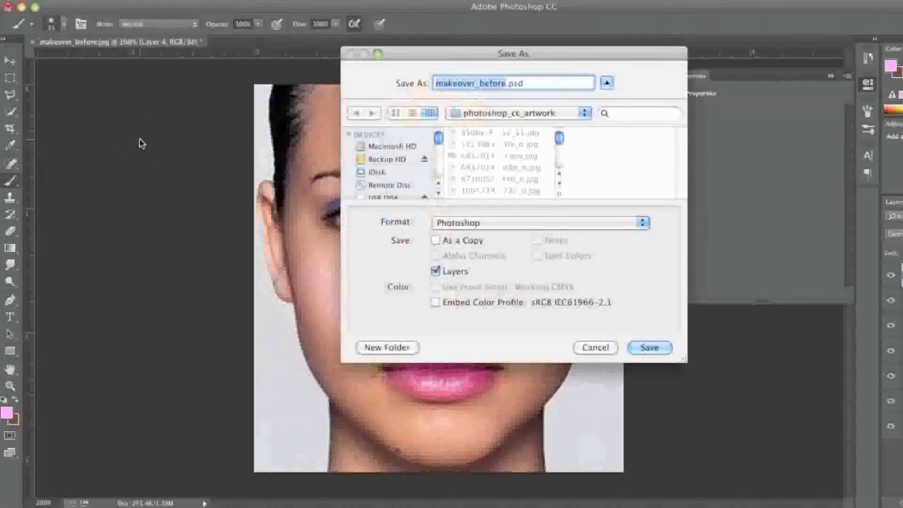
double_click(492, 83)
text(after)
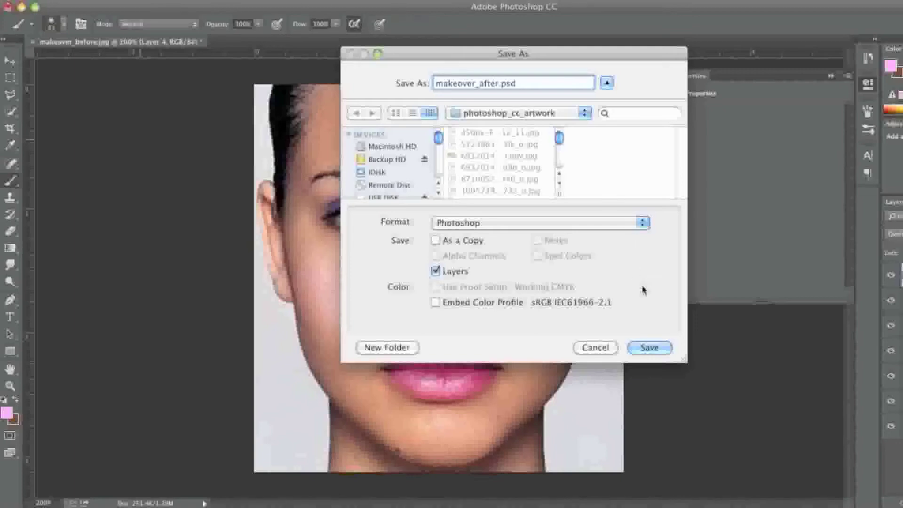
click(652, 347)
click(608, 202)
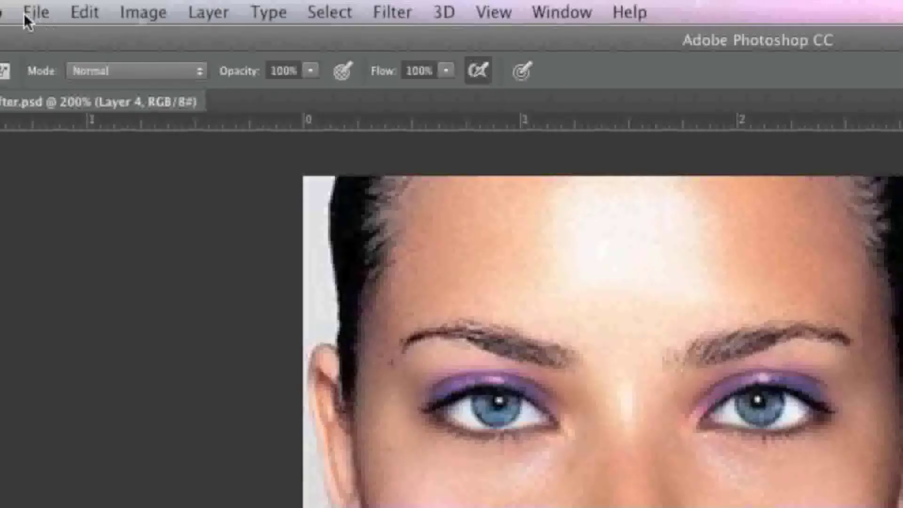
- Reopen the recently used original photo makeover_before.jpg alongside the finished makeover
click(33, 12)
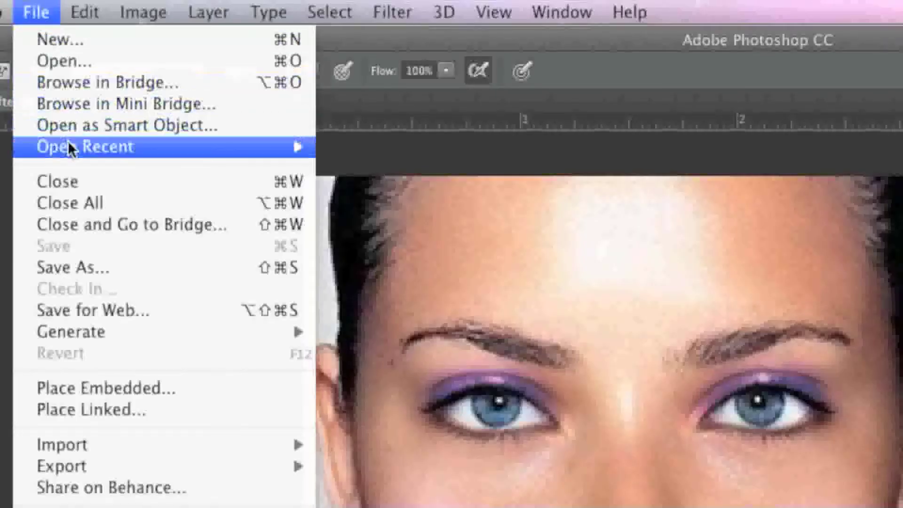
mouse_move(71, 141)
click(414, 165)
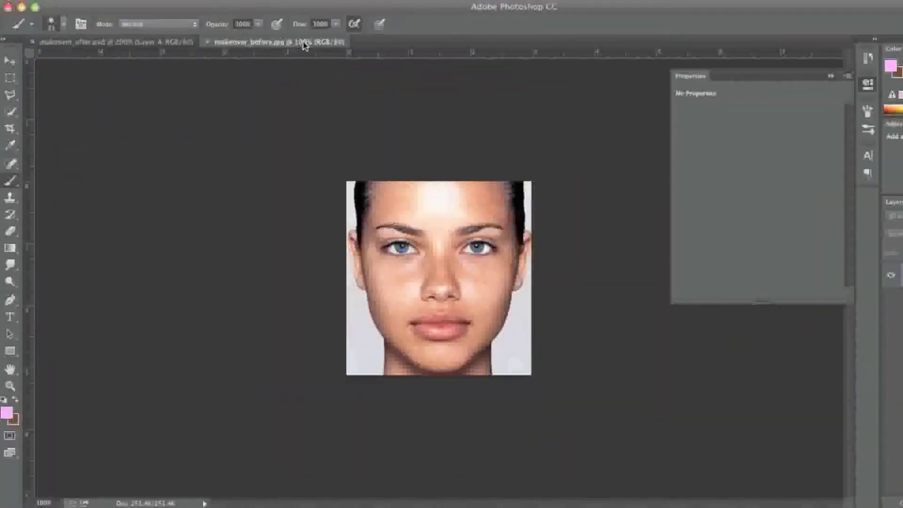
- Float both documents in separate windows, place the original beside the makeover, and collapse the Properties panel covering it
drag(305, 45, 399, 85)
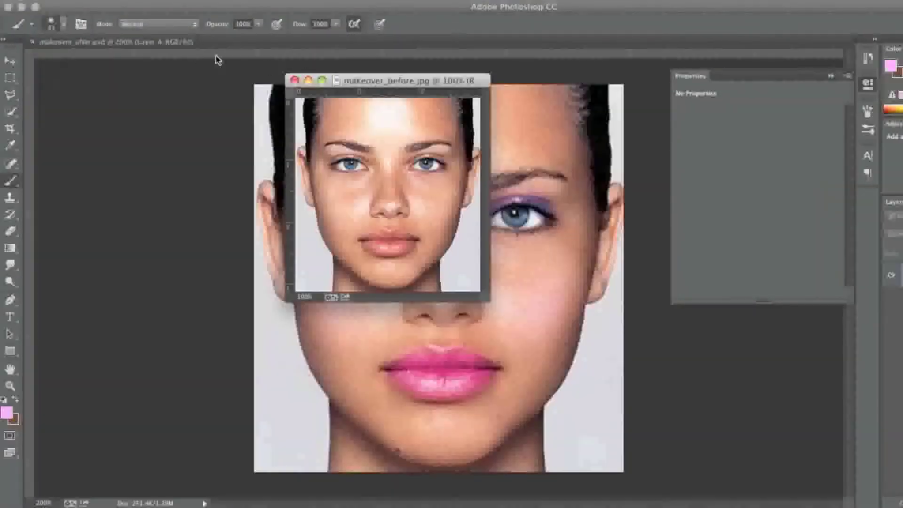
drag(137, 42, 479, 111)
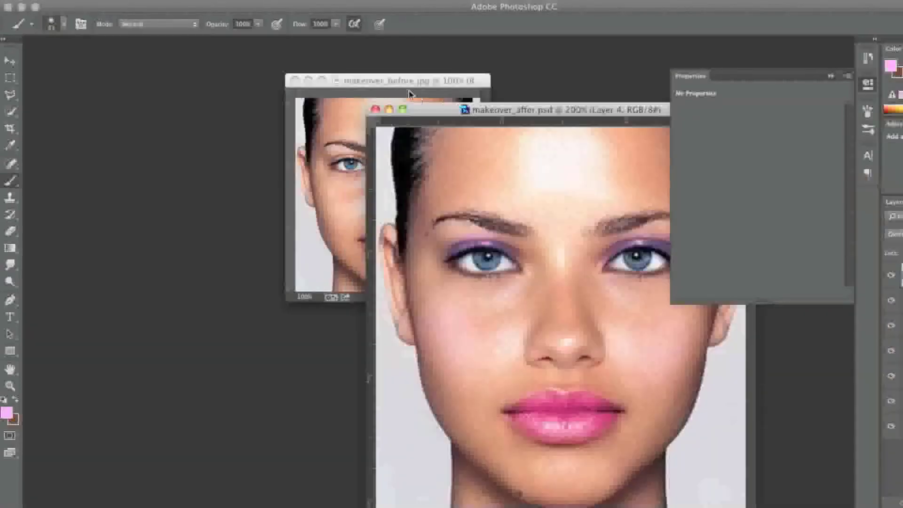
drag(372, 80, 173, 113)
drag(494, 110, 461, 59)
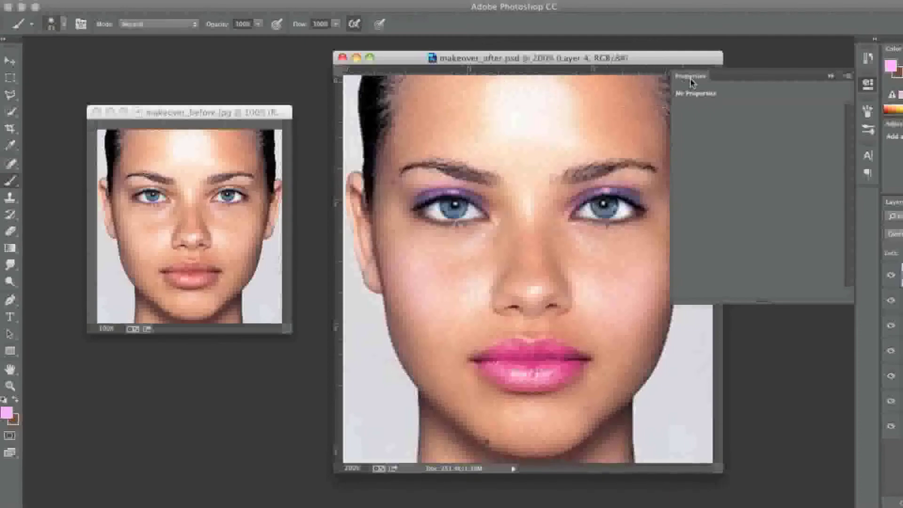
click(831, 76)
drag(575, 62, 639, 56)
- Enlarge the makeover_before.jpg window, zoom it to 200%, and align it directly beside the makeover_after.psd window
click(260, 114)
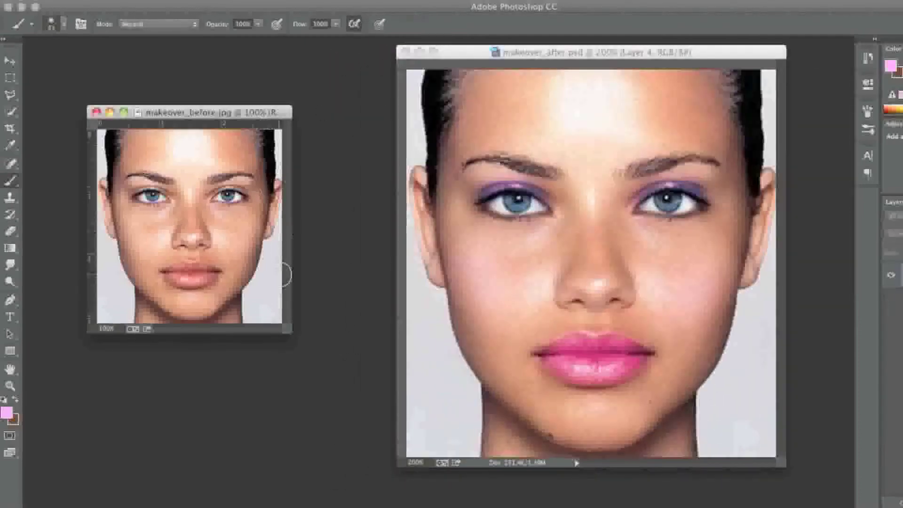
drag(289, 331, 395, 467)
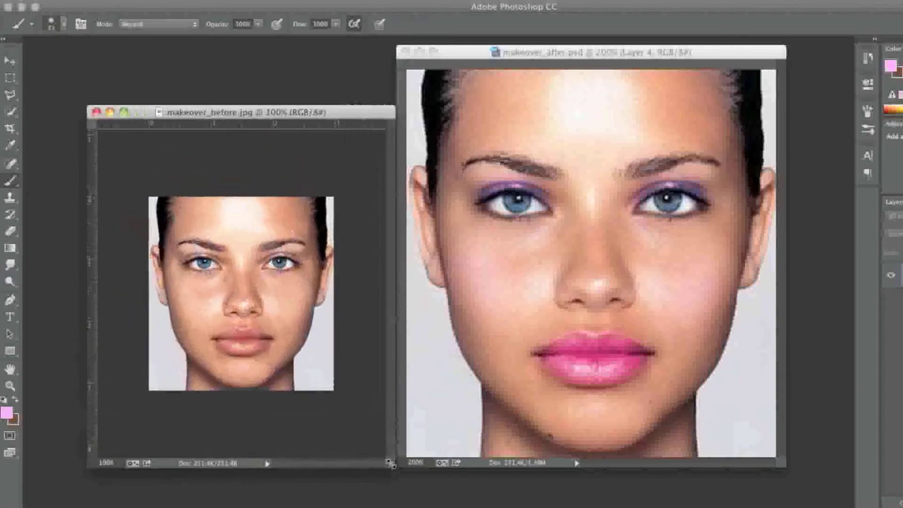
key(super+plus)
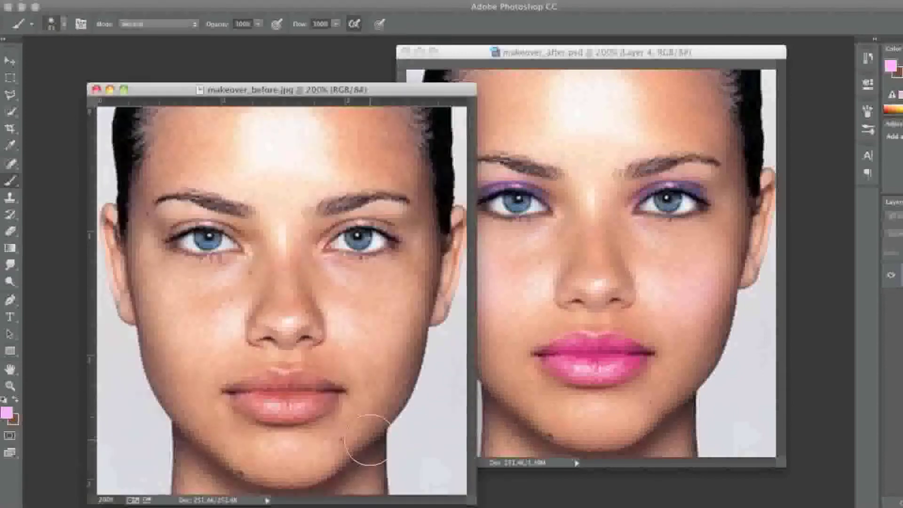
drag(351, 94, 280, 56)
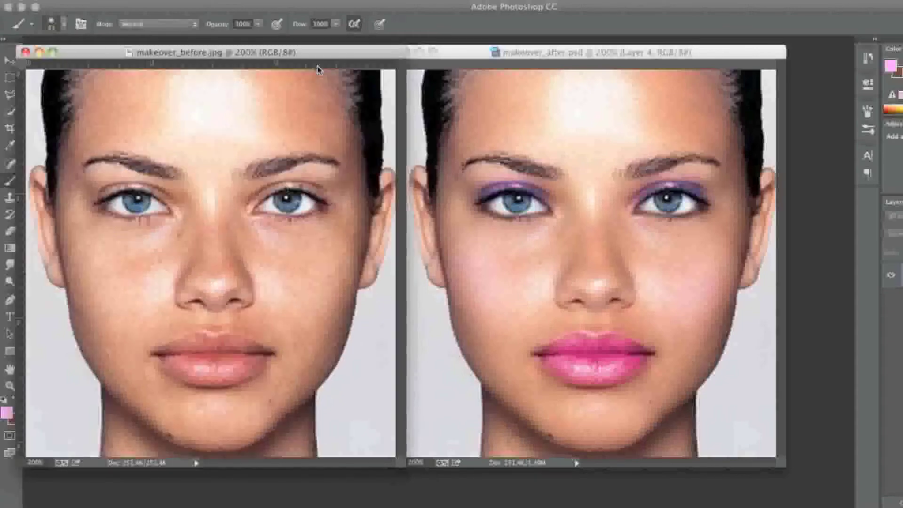